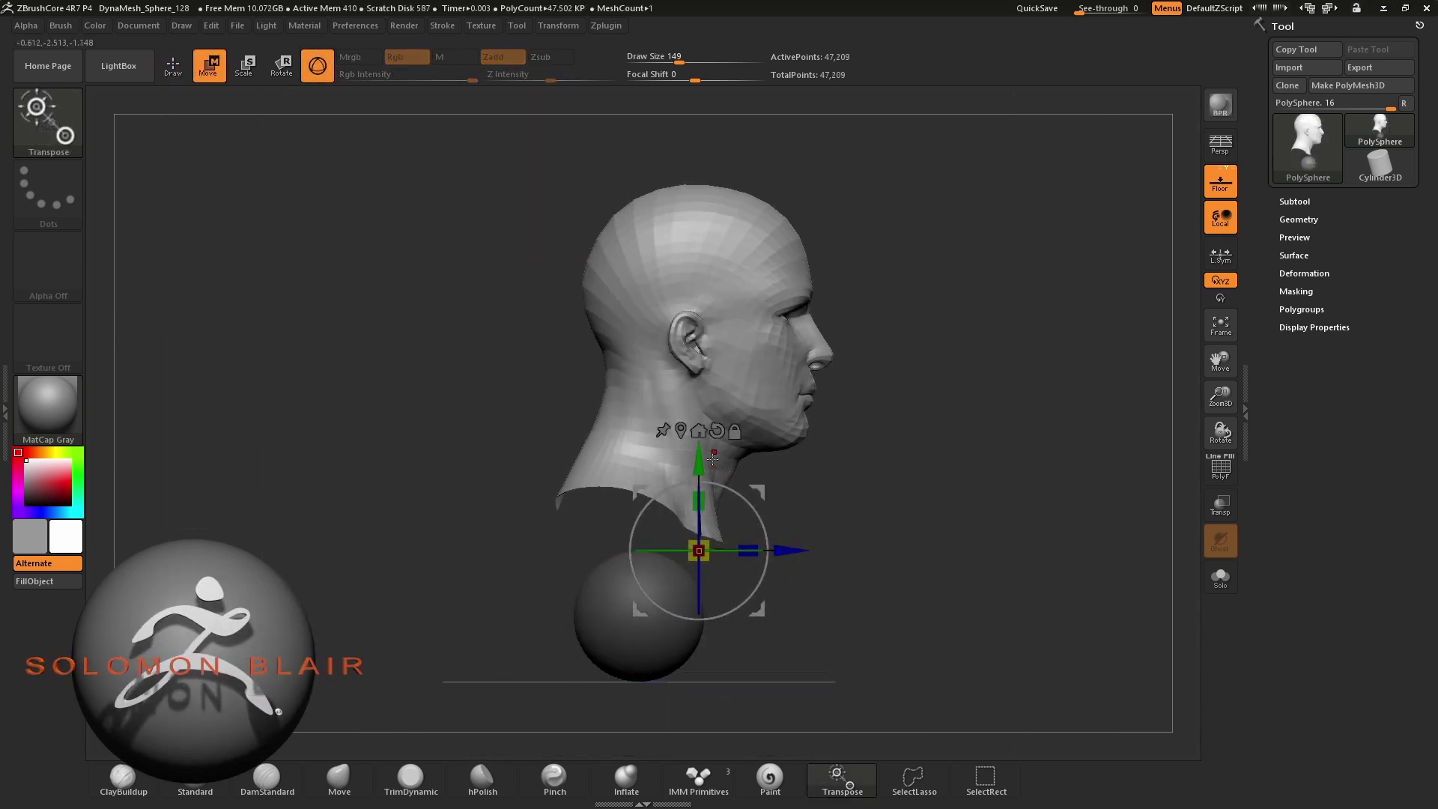
Reposition the inserted male head and neck relative to the sphere using the transform gizmo
drag(704, 466, 739, 571)
shift+drag(846, 599, 794, 607)
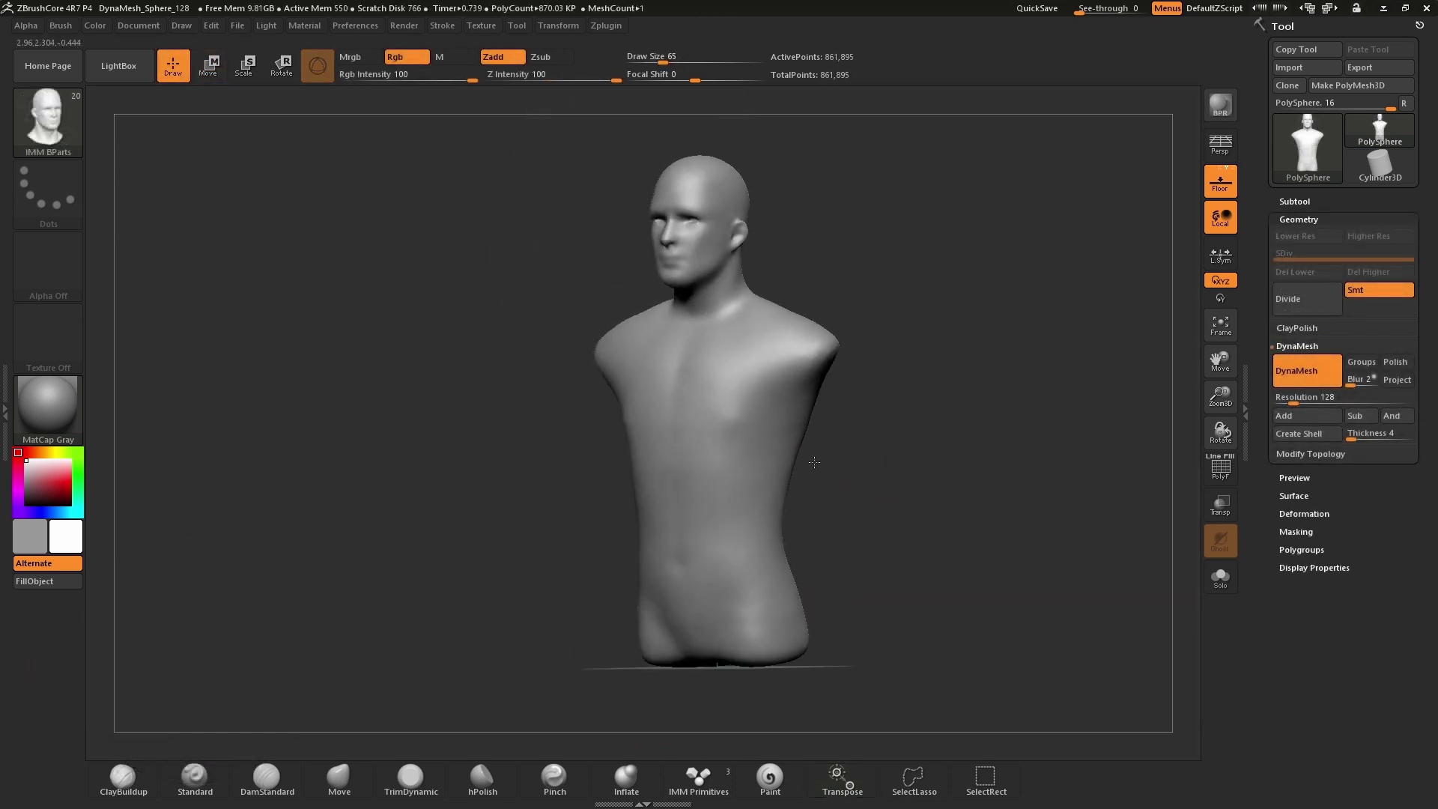
drag(814, 462, 801, 458)
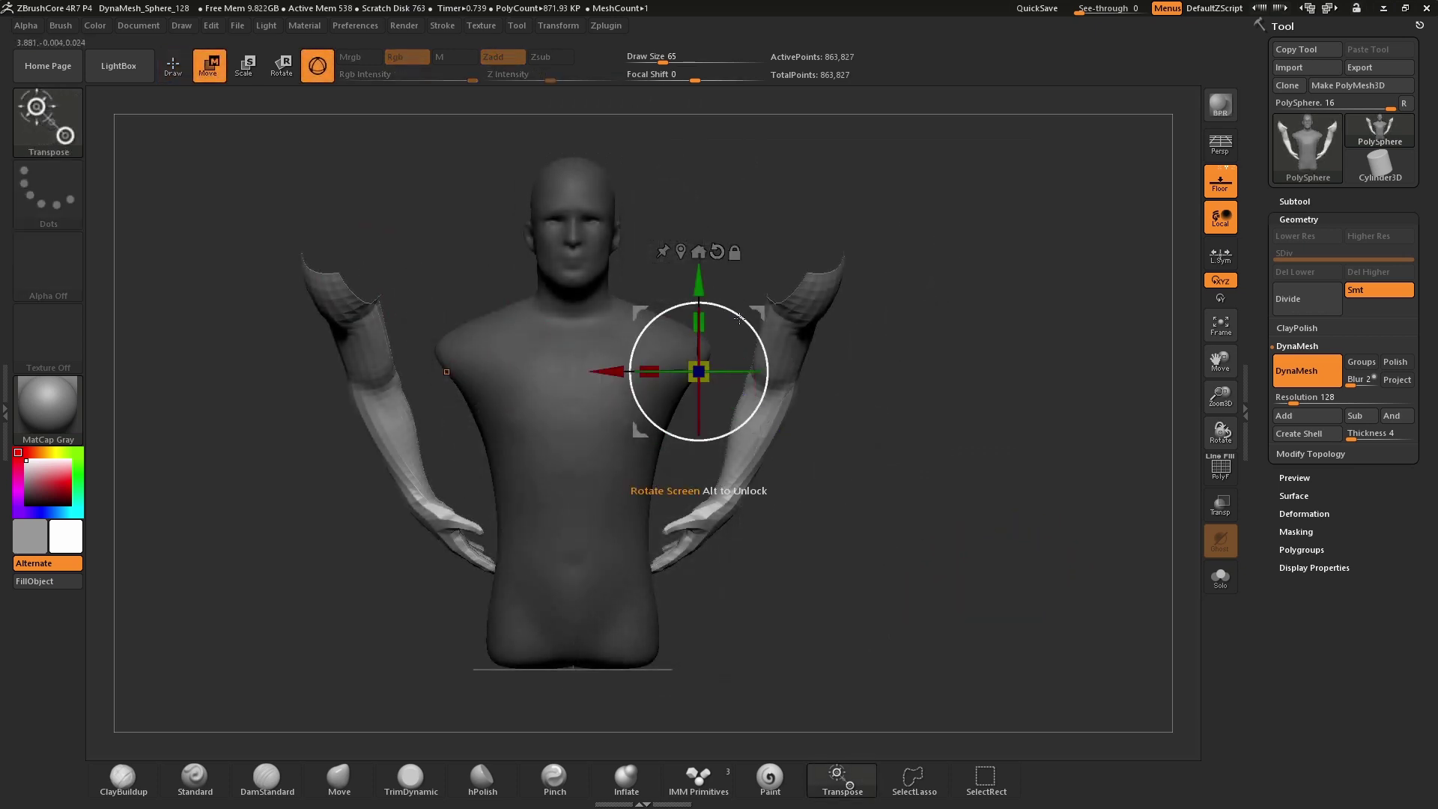
Rotate and move the inserted pair of arms so they hang down from the torso's shoulders
drag(751, 328, 657, 349)
drag(692, 484, 663, 547)
drag(624, 410, 657, 429)
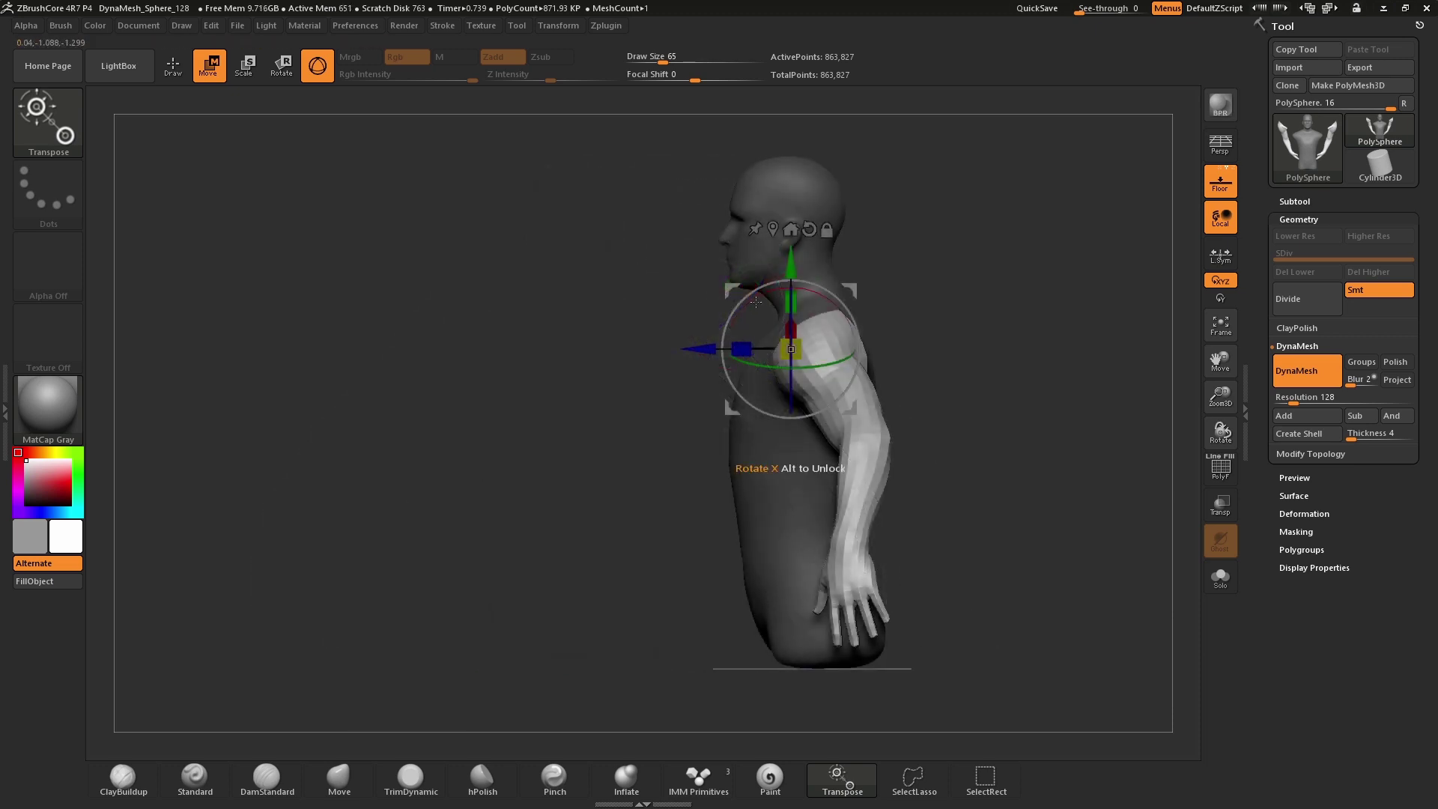
drag(759, 298, 784, 304)
click(808, 230)
drag(708, 348, 725, 348)
drag(570, 408, 700, 407)
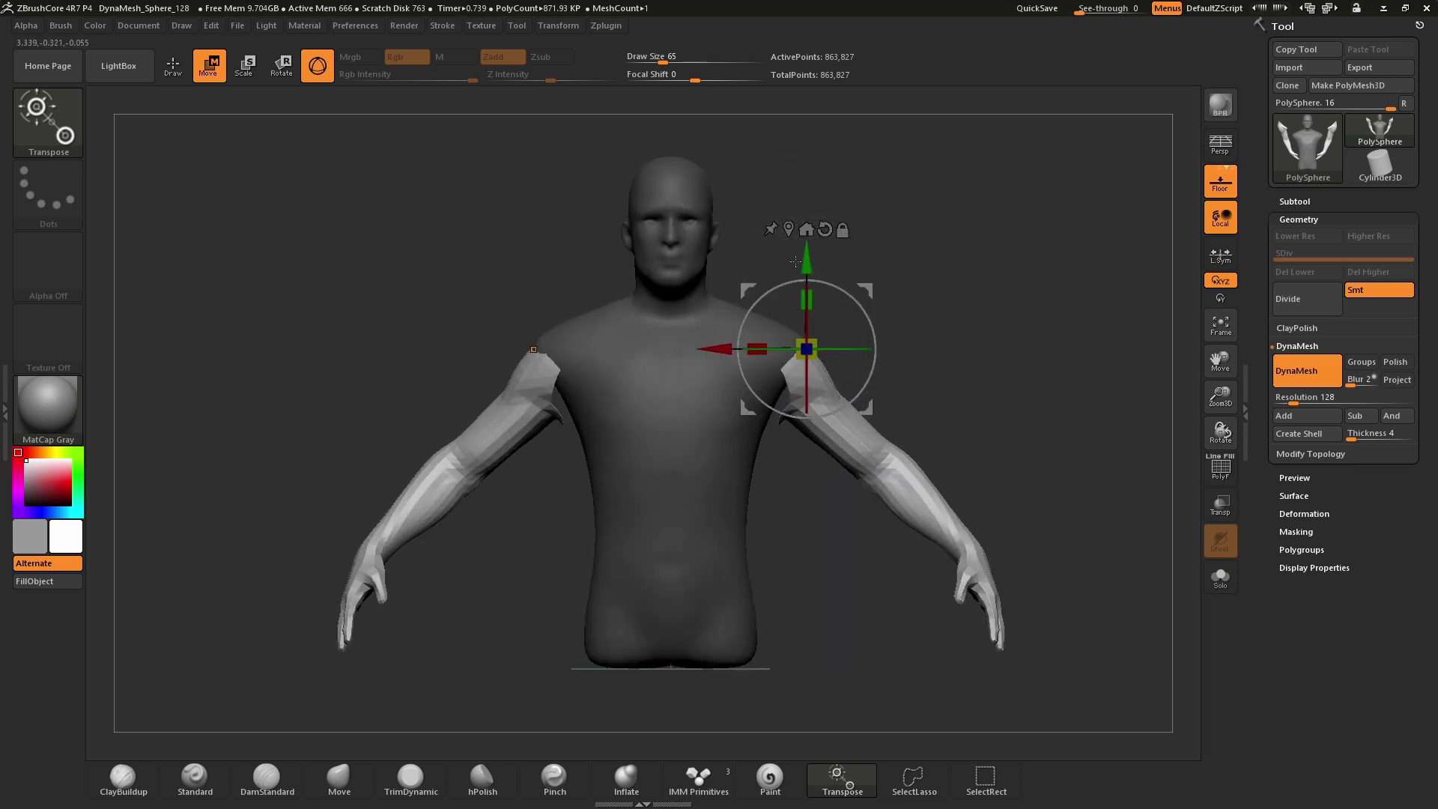
drag(806, 260, 766, 282)
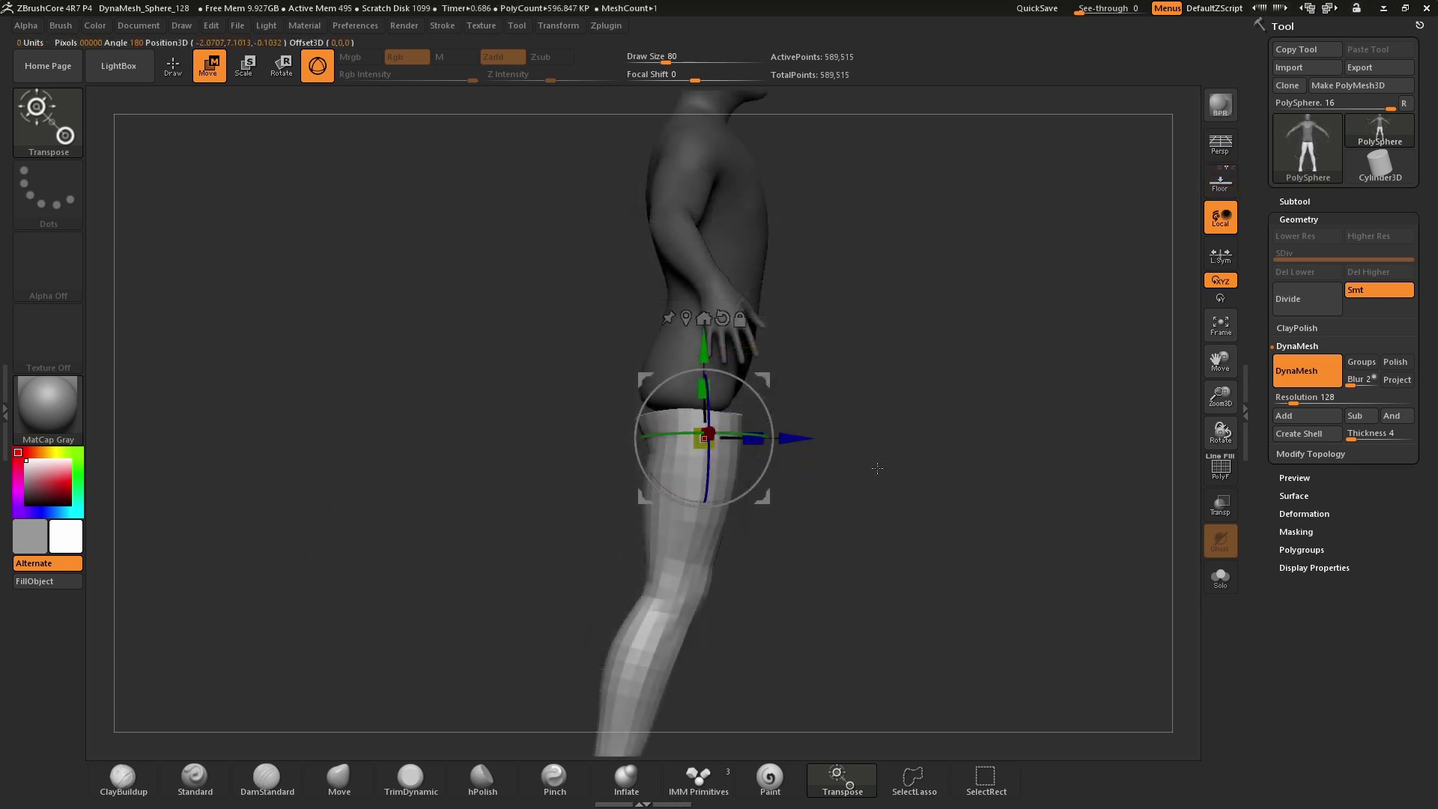
Align the inserted legs under the hips, invert the mask to free the foot, and rotate it at the ankle
drag(760, 412, 770, 398)
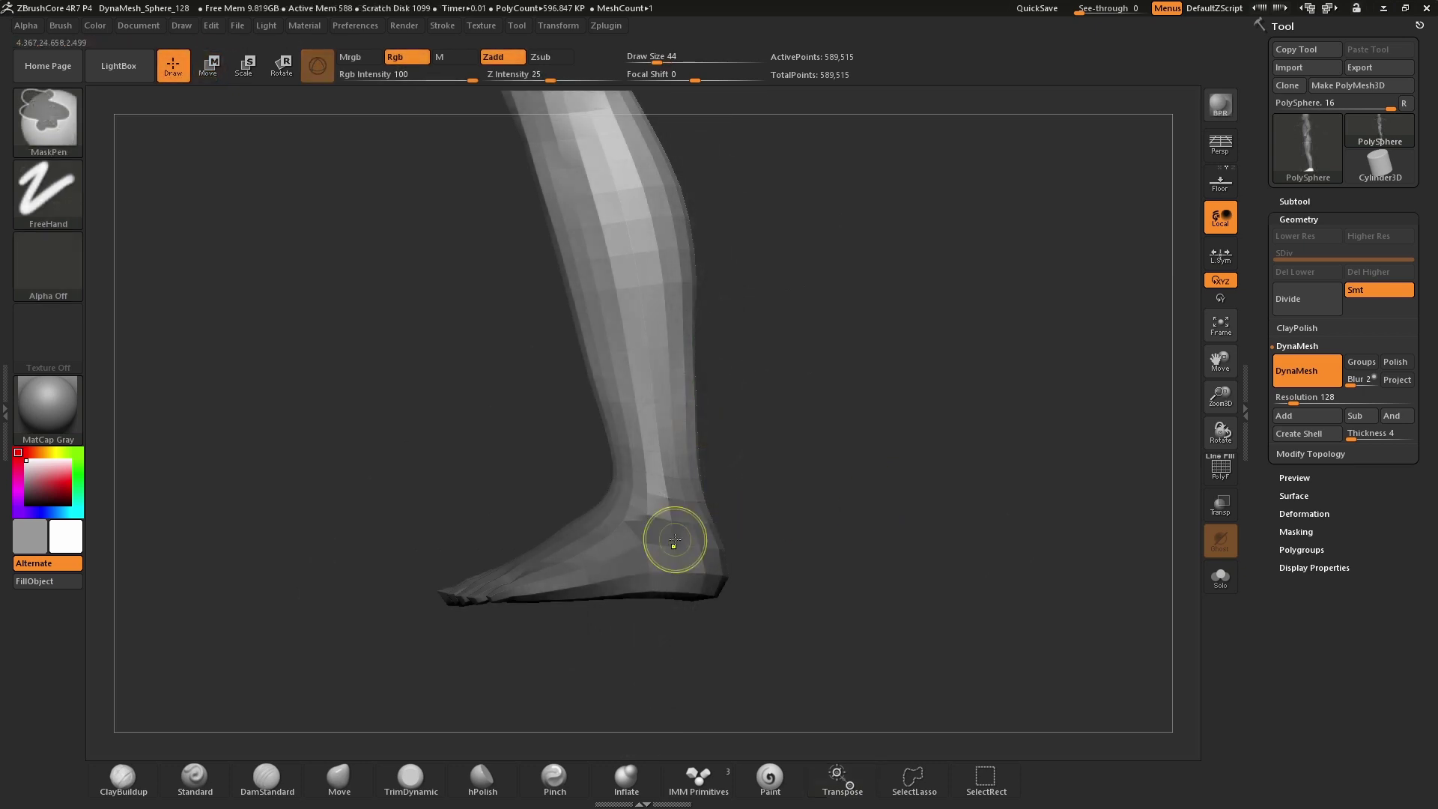
ctrl+click(844, 519)
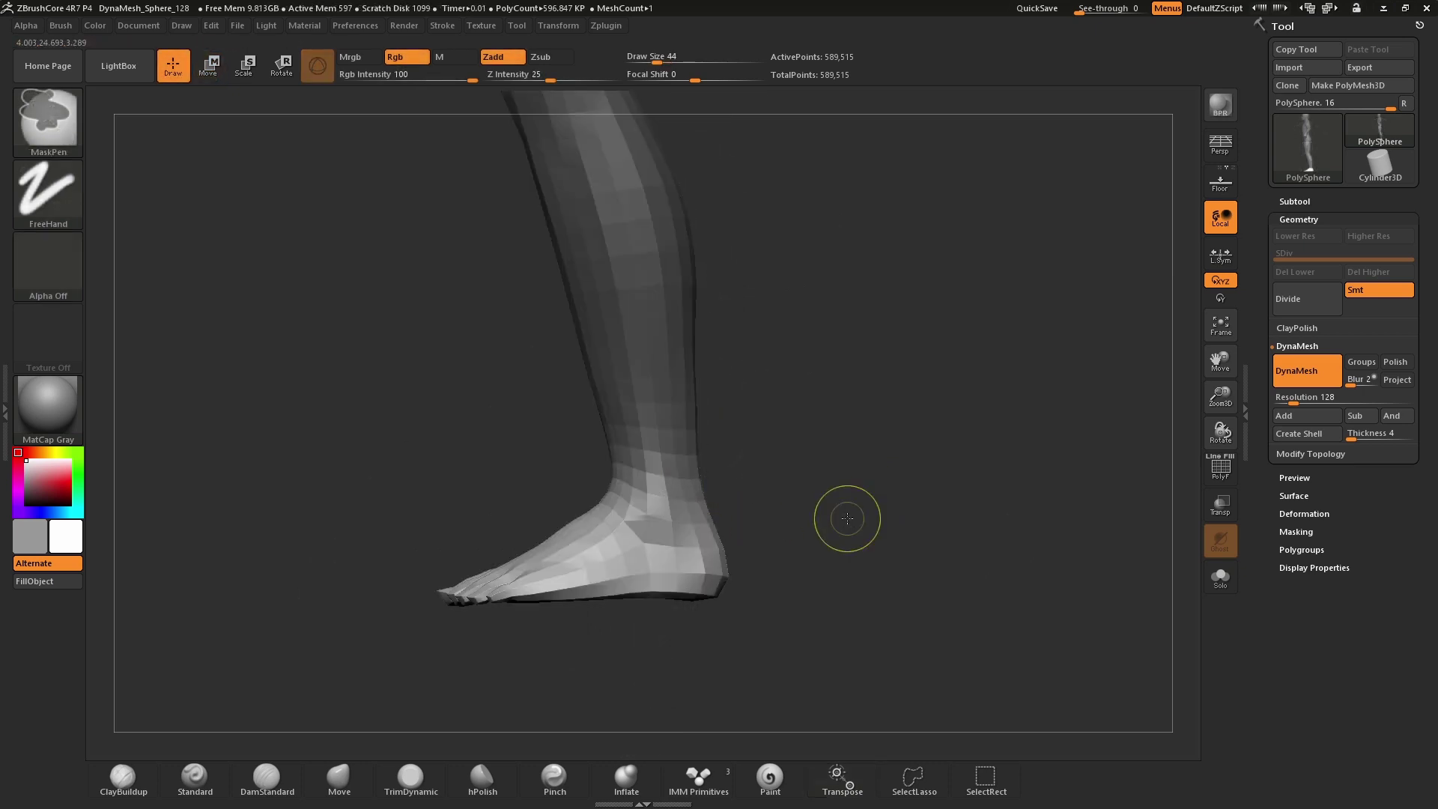
key(r)
drag(608, 464, 603, 485)
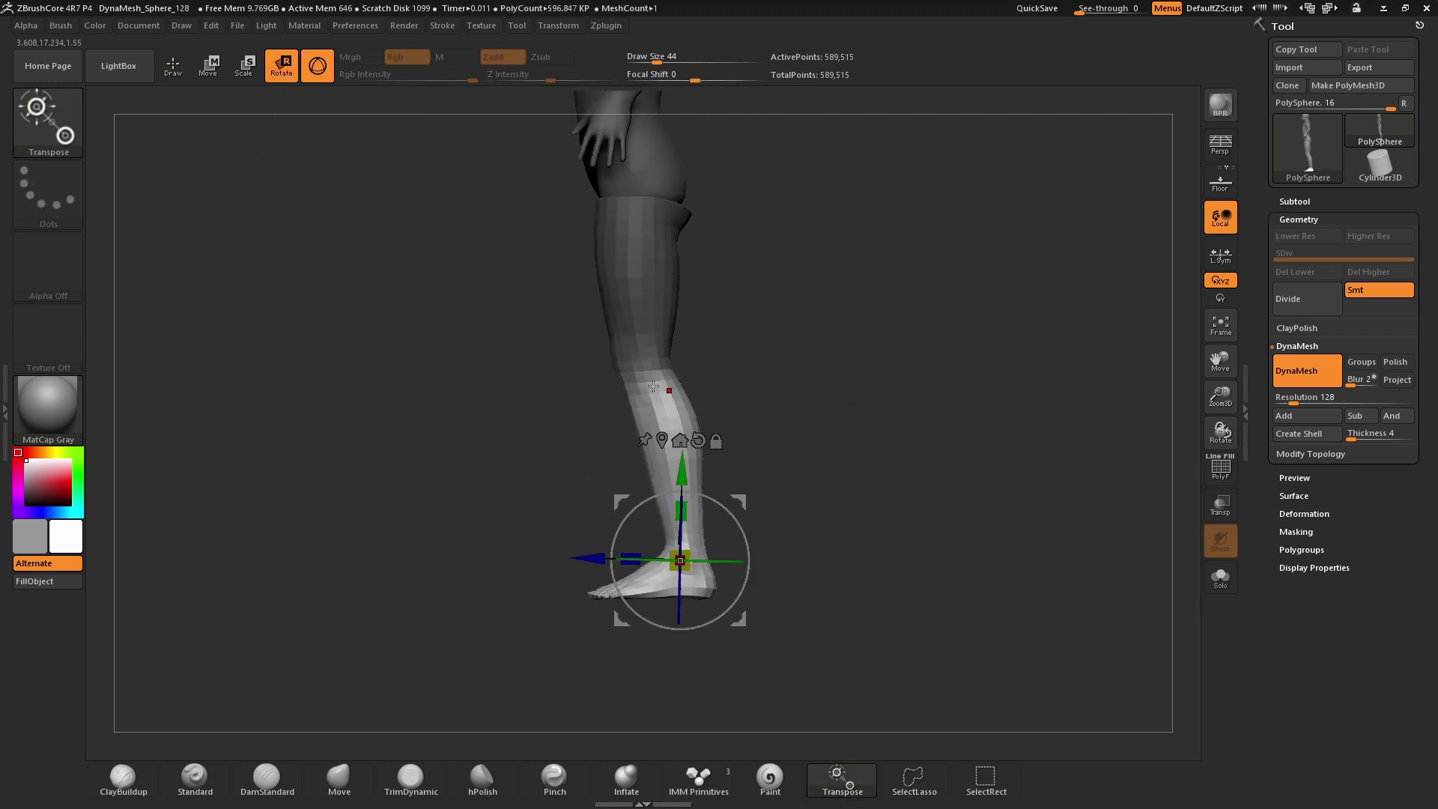
Move the gizmo's pivot to the knee and rotate the unmasked lower leg around it
drag(648, 371, 672, 259)
alt+click(669, 250)
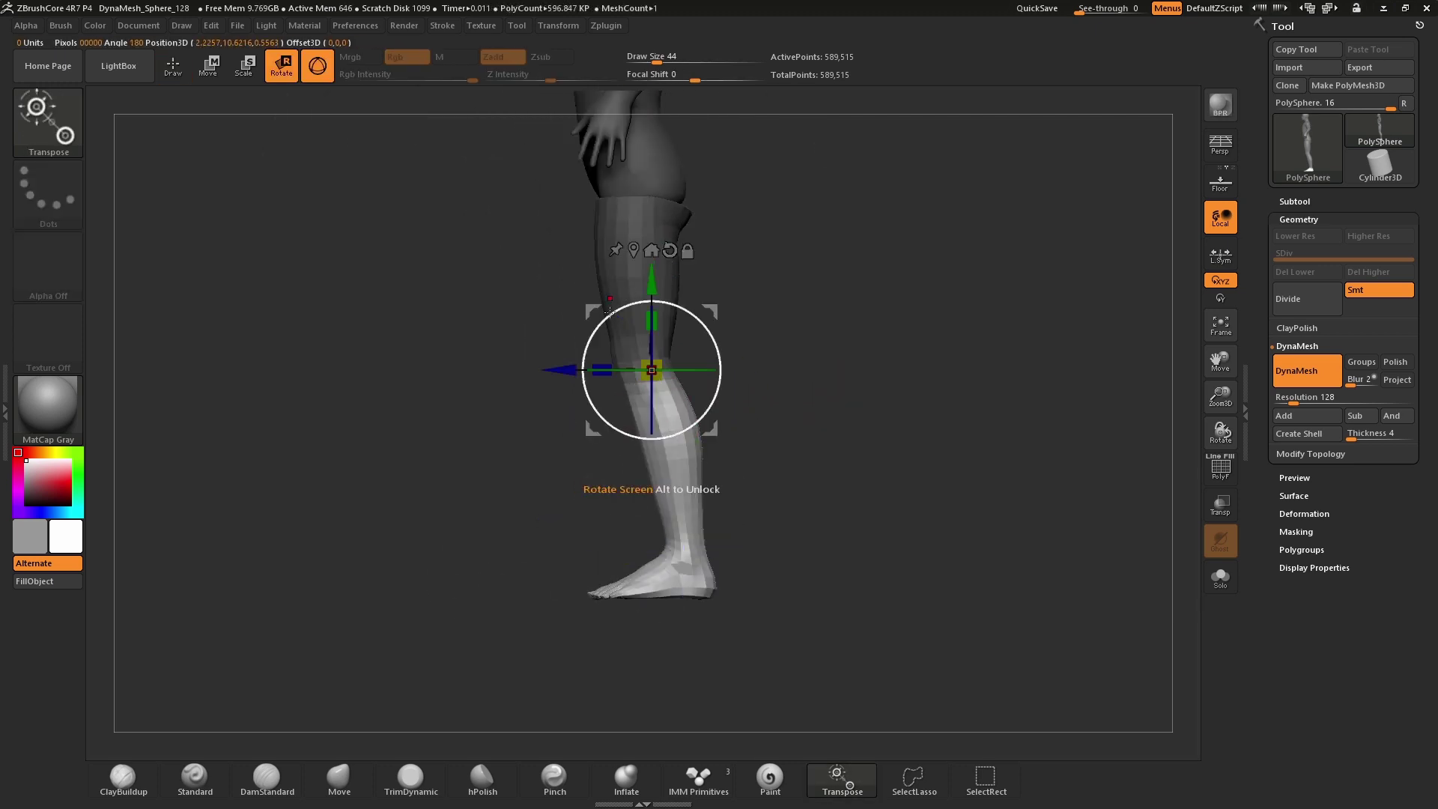
drag(607, 316, 590, 351)
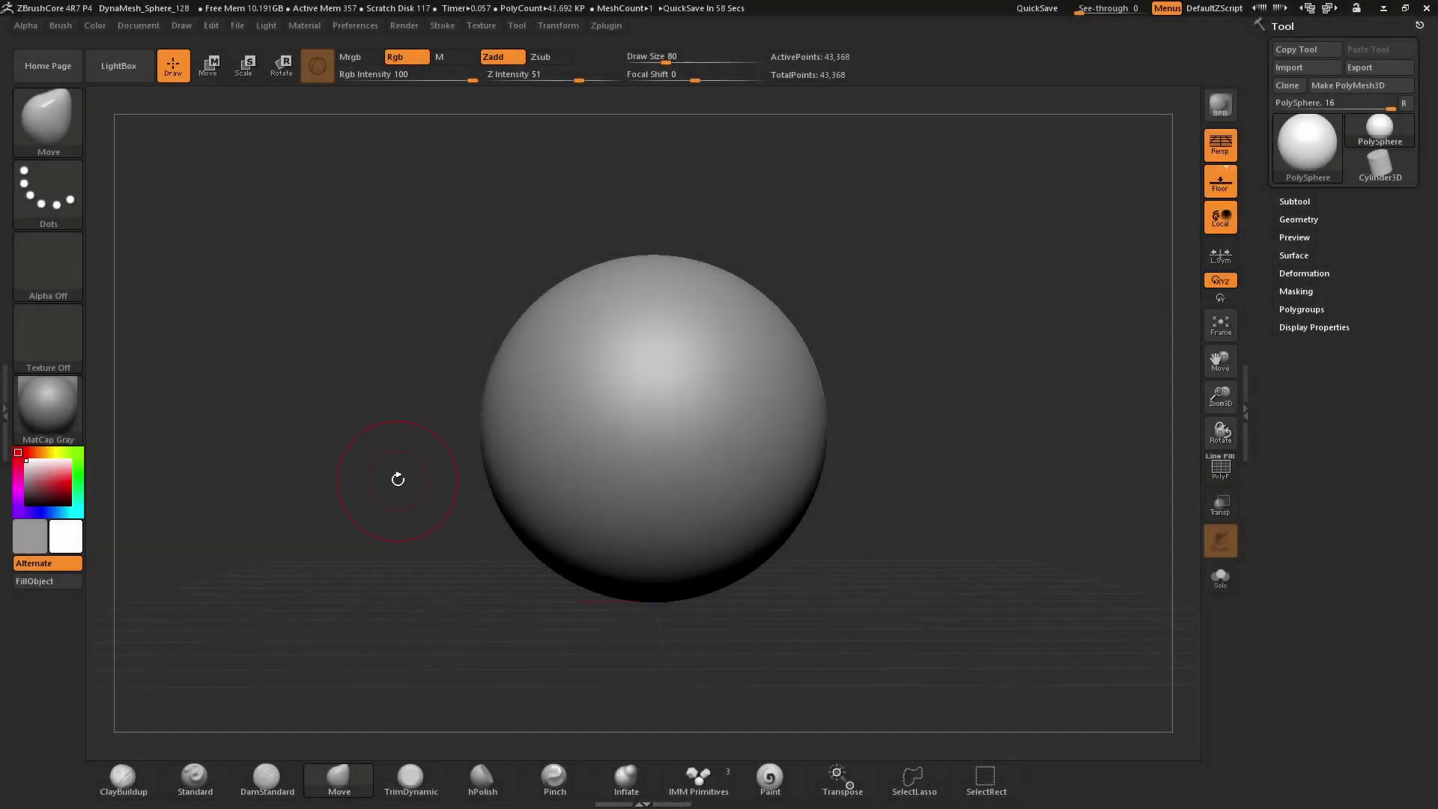
Load the DynaMesh_Sphere_128.ZPR project without saving changes to the current project
drag(397, 469, 360, 462)
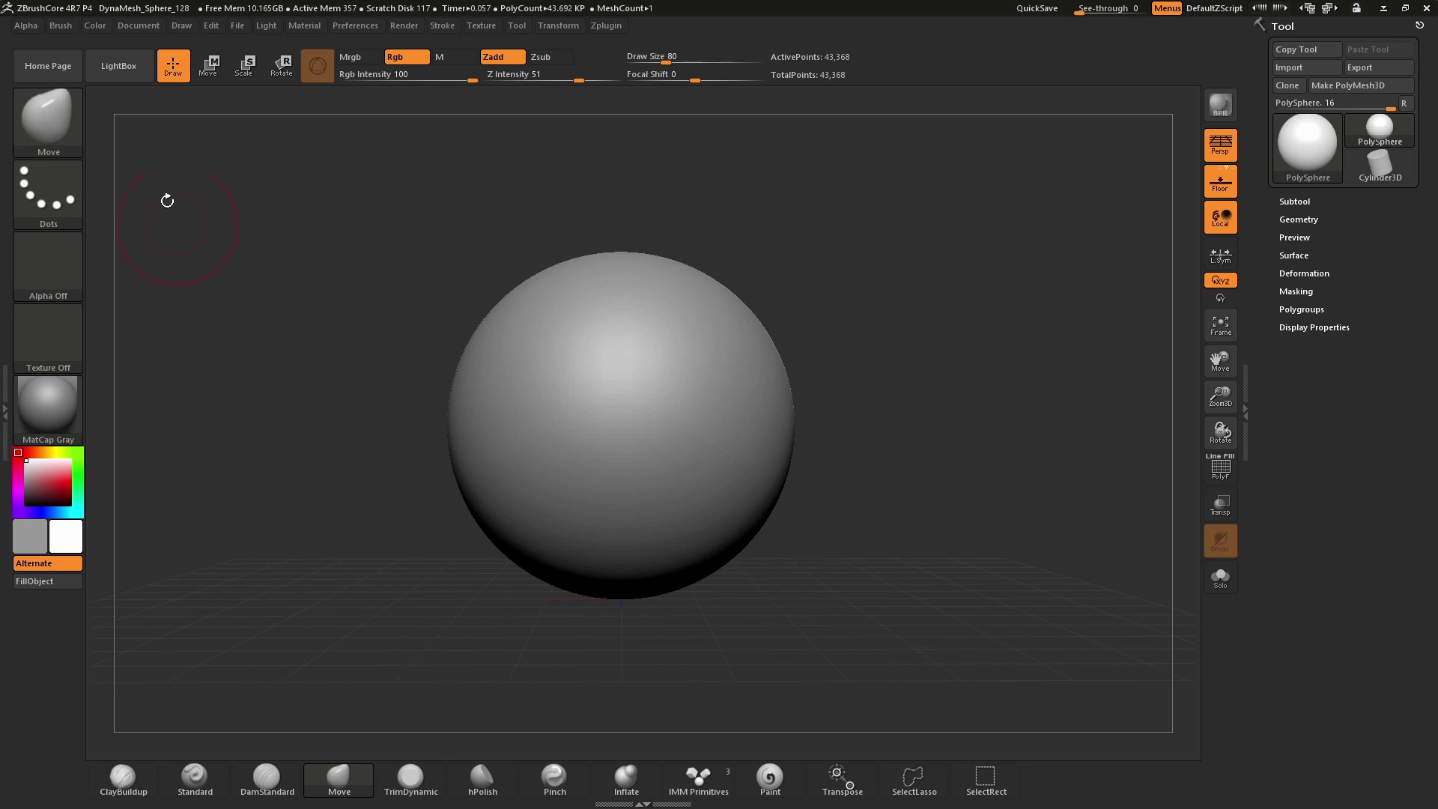
click(131, 71)
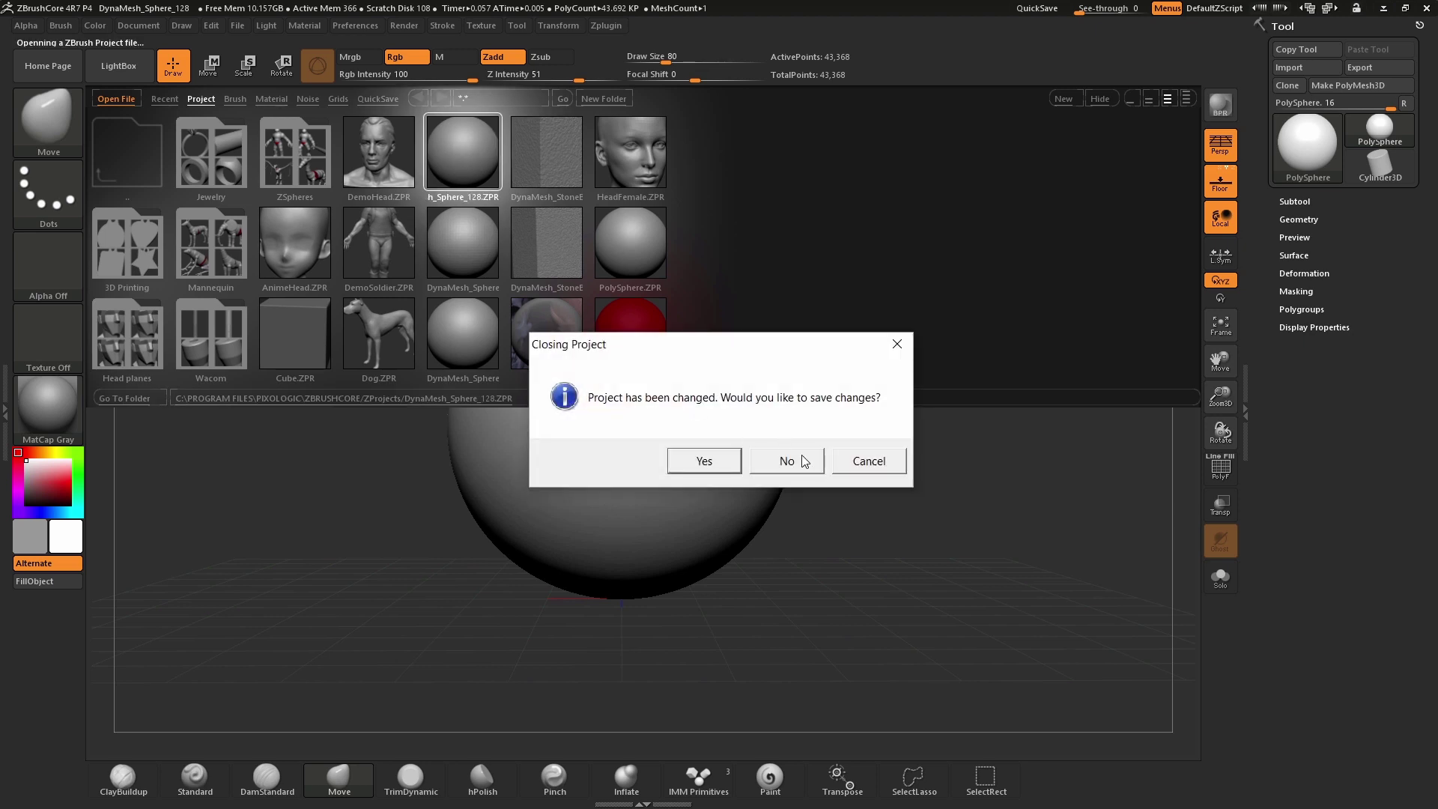
click(786, 461)
drag(893, 473, 899, 490)
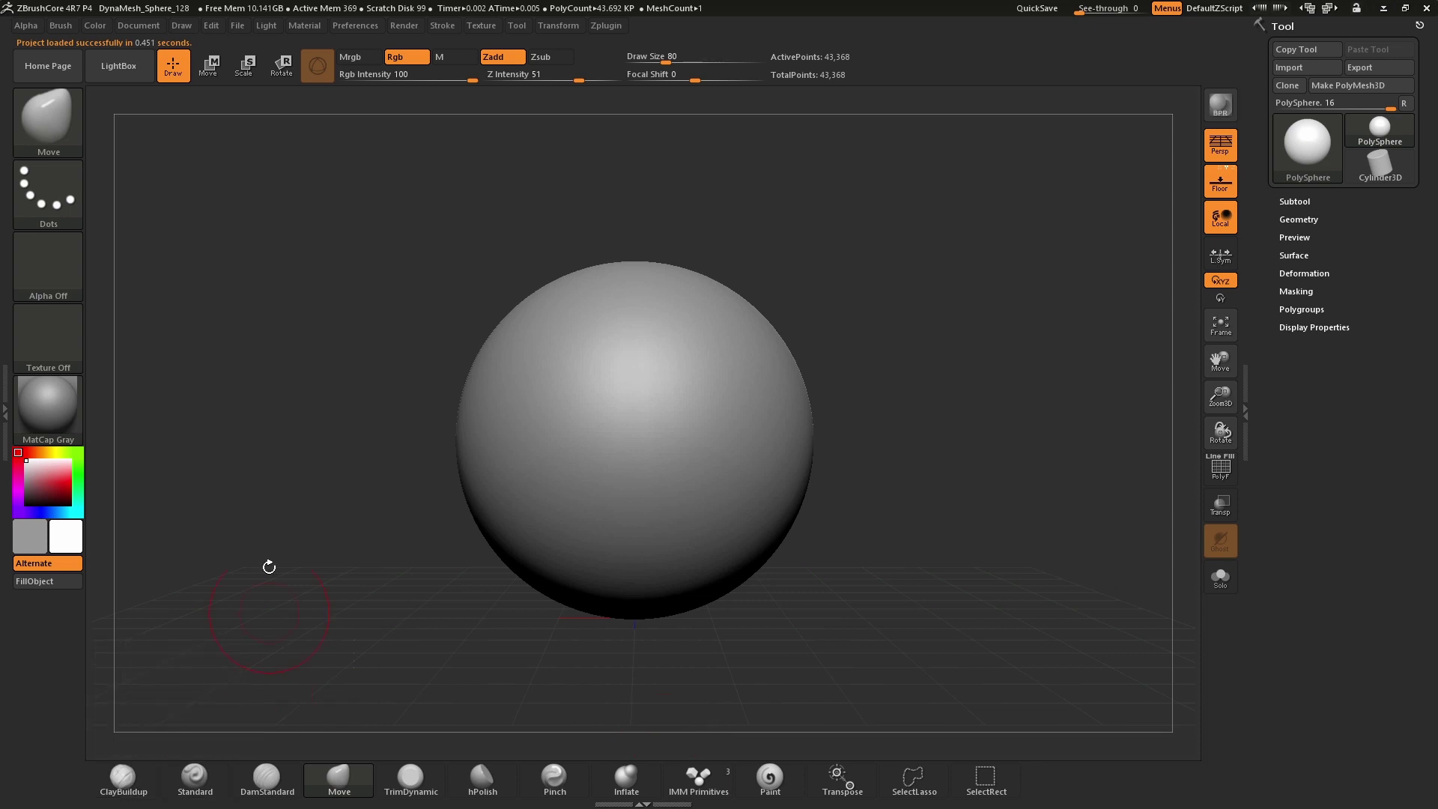
Select the IMM BParts brush and set its insert mesh to Nose
click(42, 120)
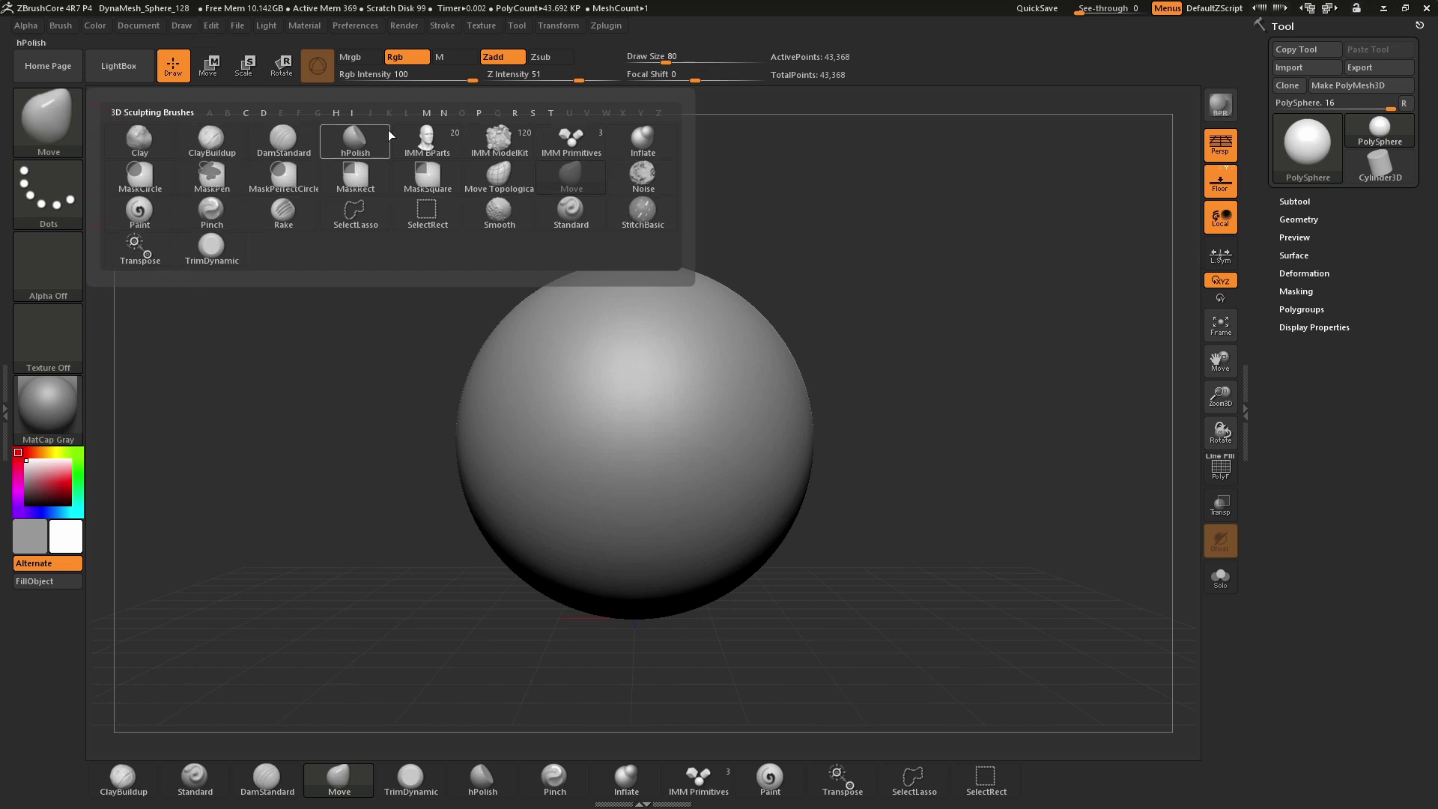
click(202, 142)
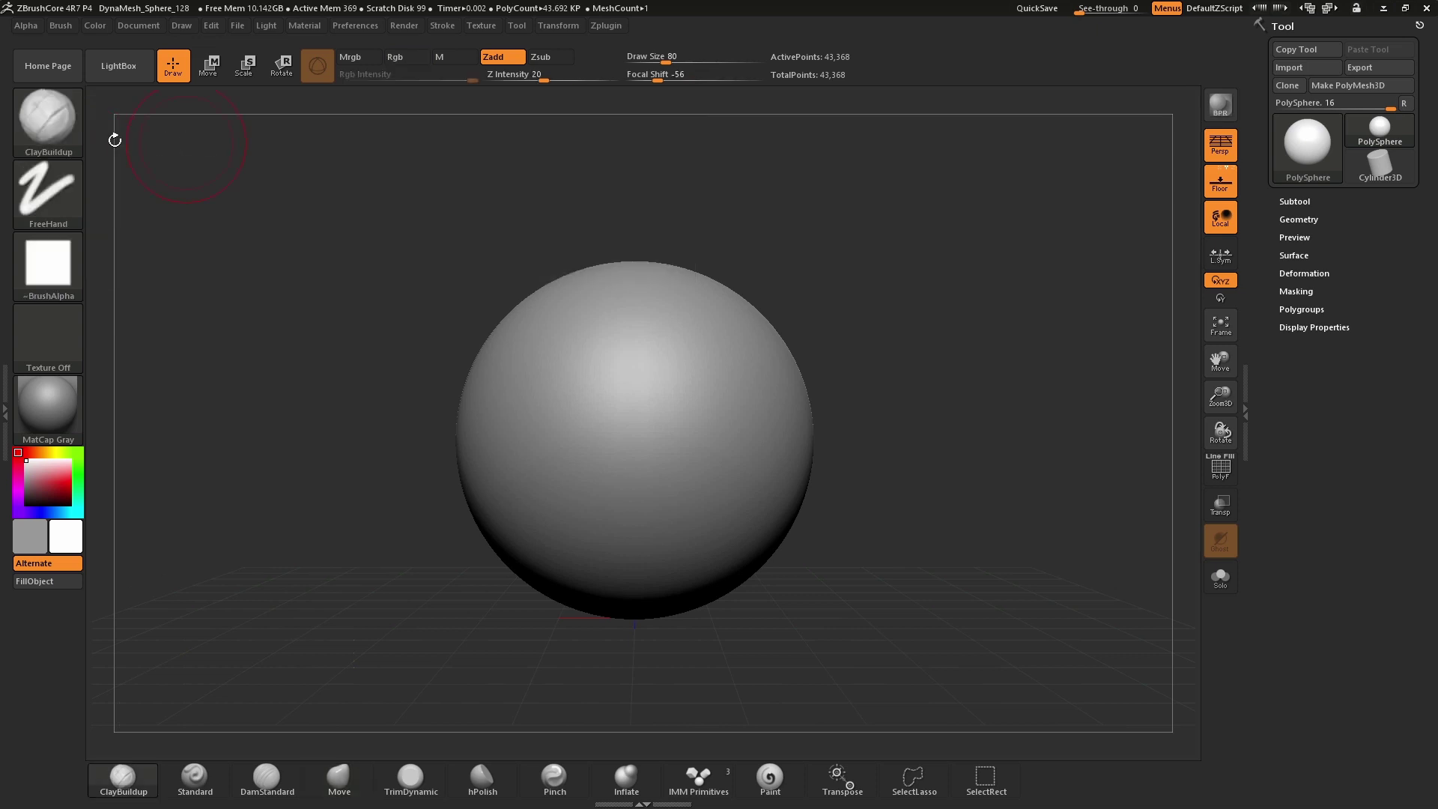
click(42, 129)
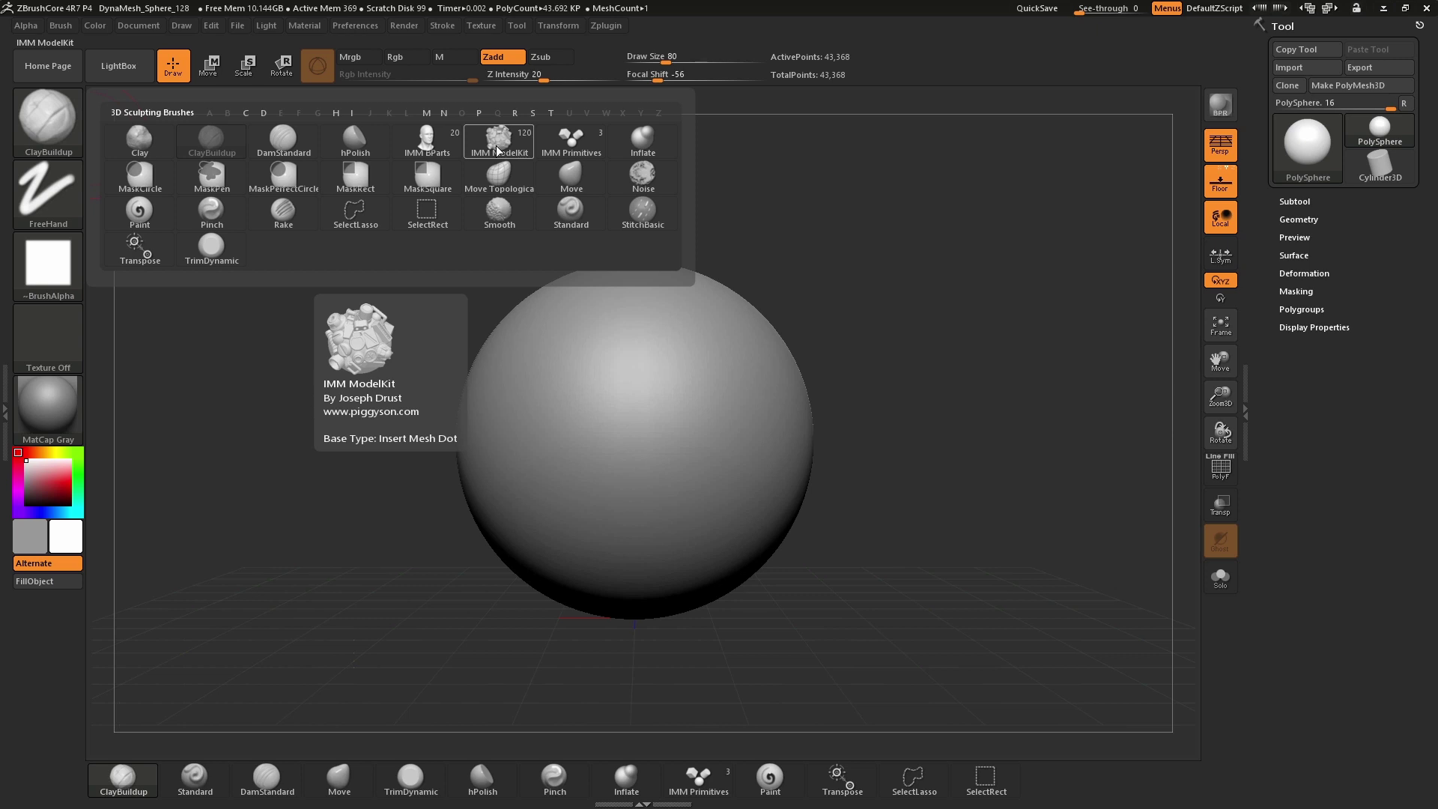
click(424, 140)
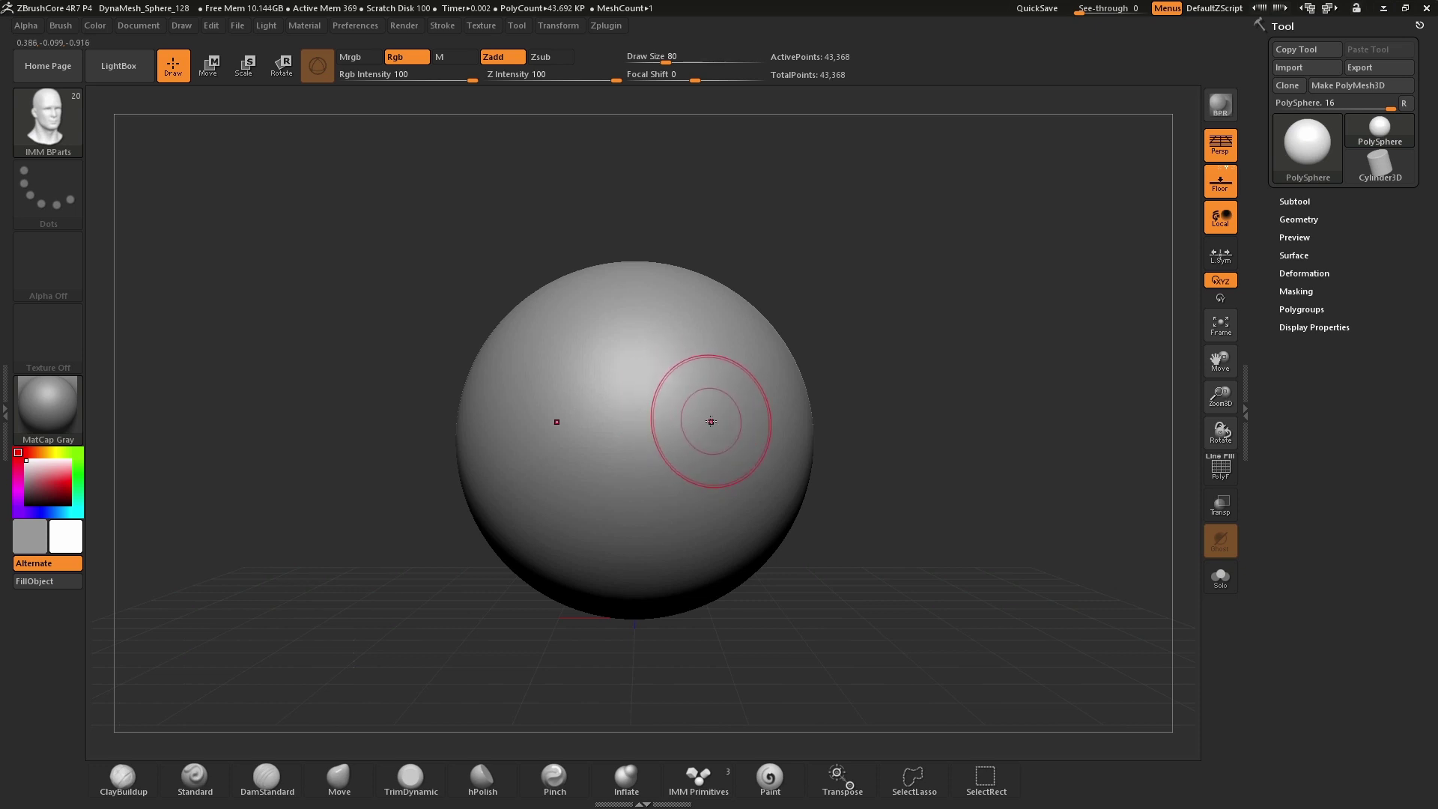
key(m)
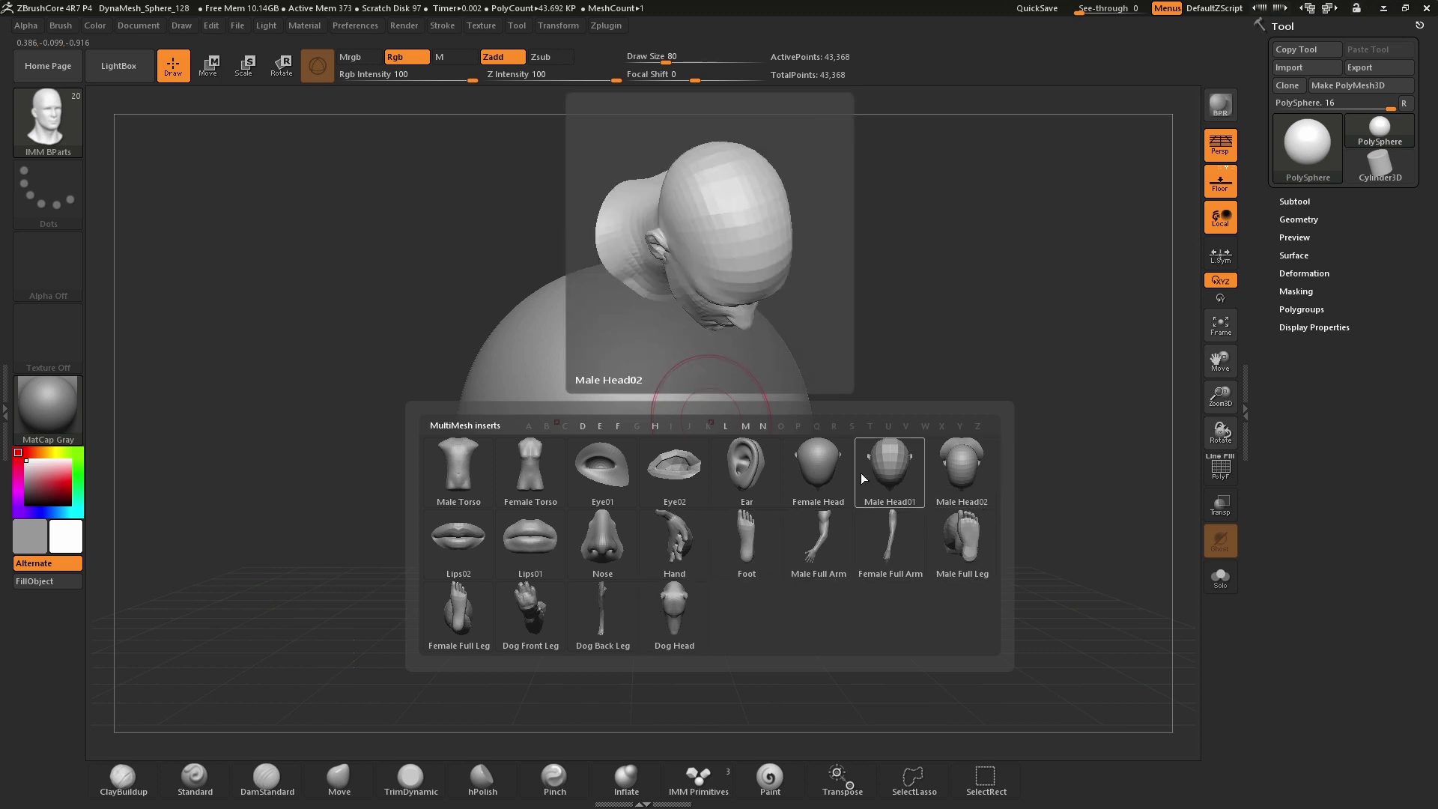
click(605, 542)
mouse_move(884, 553)
alt+mouse_down()
mouse_move(854, 571)
mouse_move(896, 551)
alt+mouse_up()
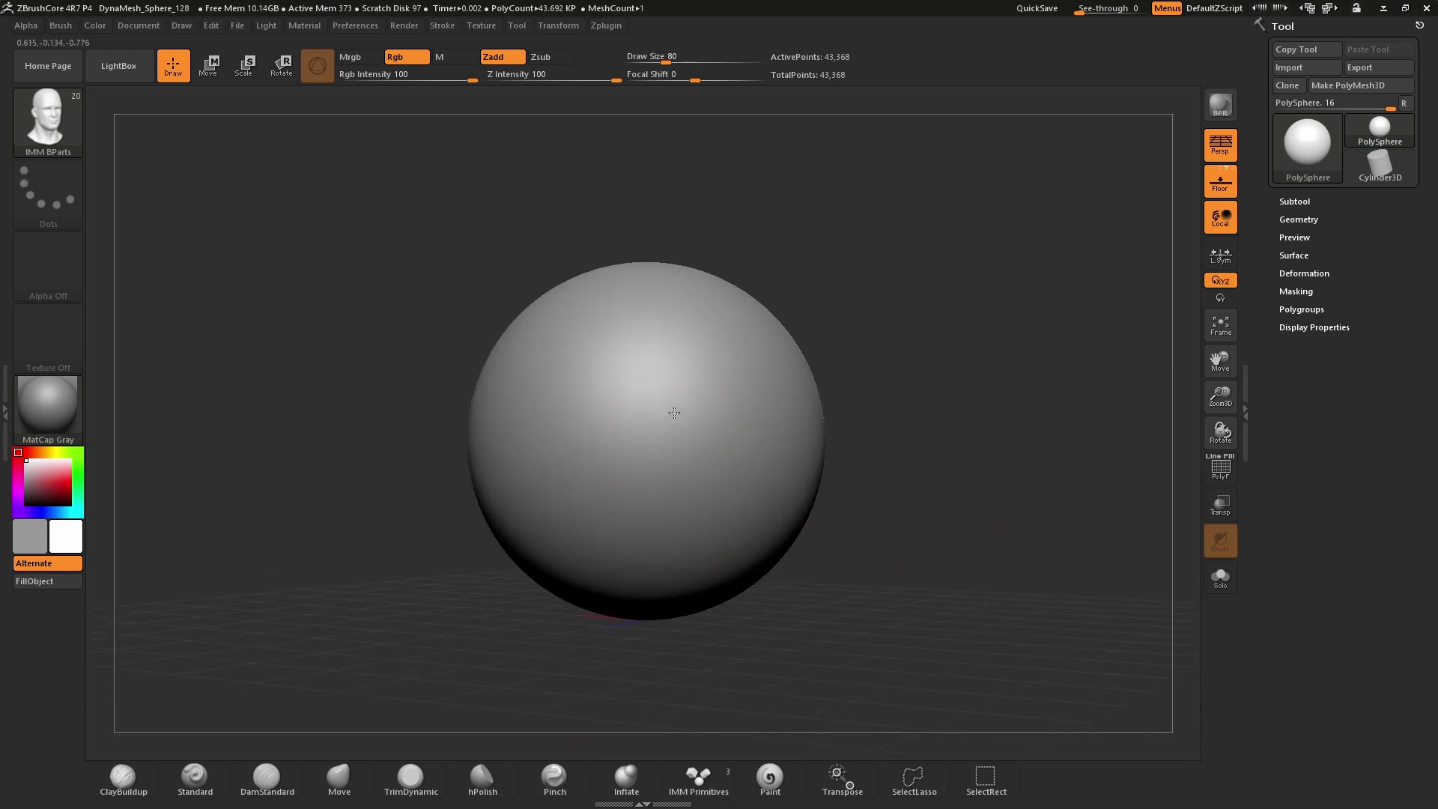
Insert a large mirrored pair of noses on the front of the sphere and inspect them from several angles
drag(674, 417, 685, 558)
mouse_move(824, 586)
mouse_down()
mouse_move(882, 614)
mouse_move(848, 572)
mouse_move(857, 593)
mouse_move(729, 577)
mouse_move(871, 599)
mouse_move(904, 662)
mouse_move(878, 707)
mouse_move(939, 663)
mouse_up()
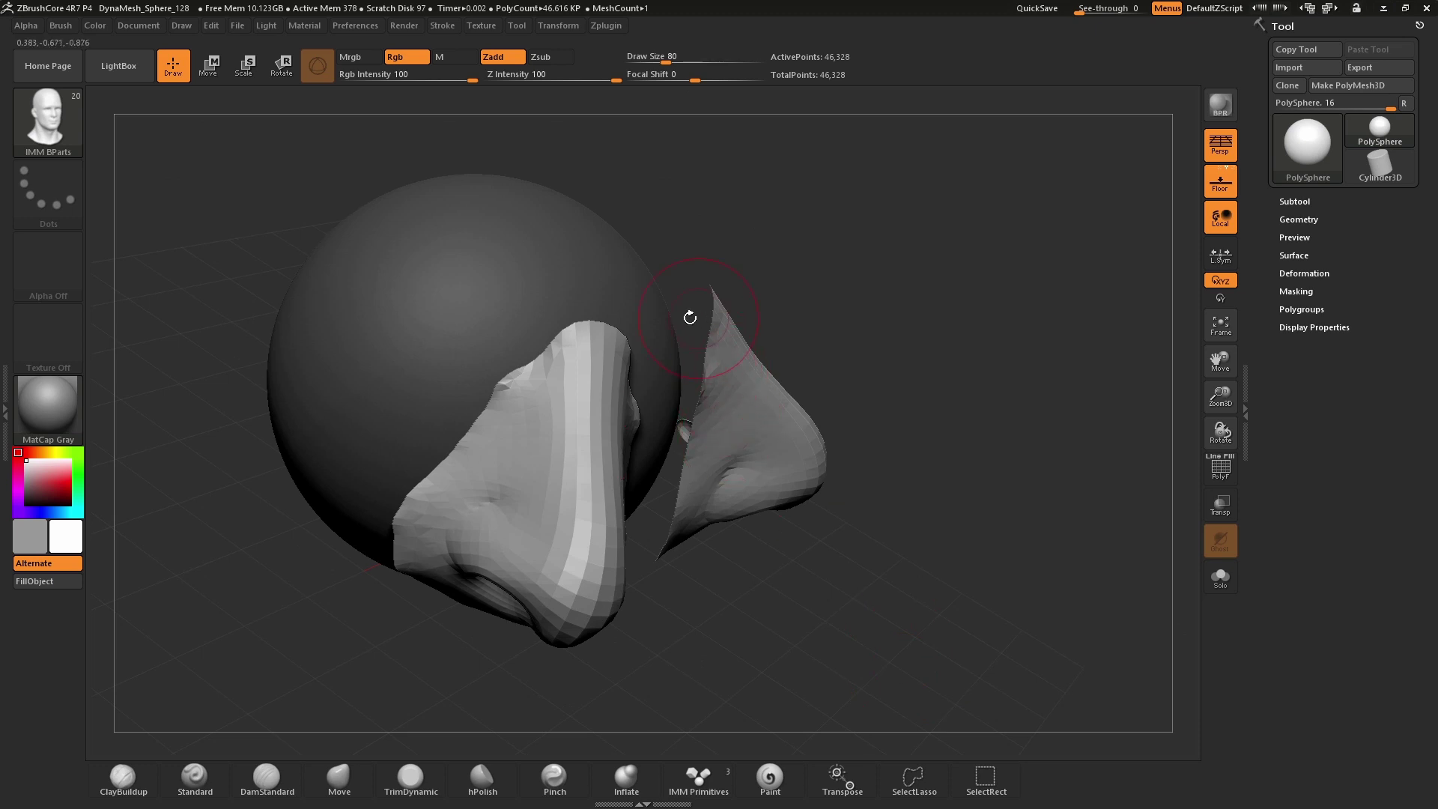
right_drag(644, 315, 599, 292)
right_drag(749, 317, 649, 507)
drag(649, 508, 704, 263)
right_drag(704, 263, 718, 289)
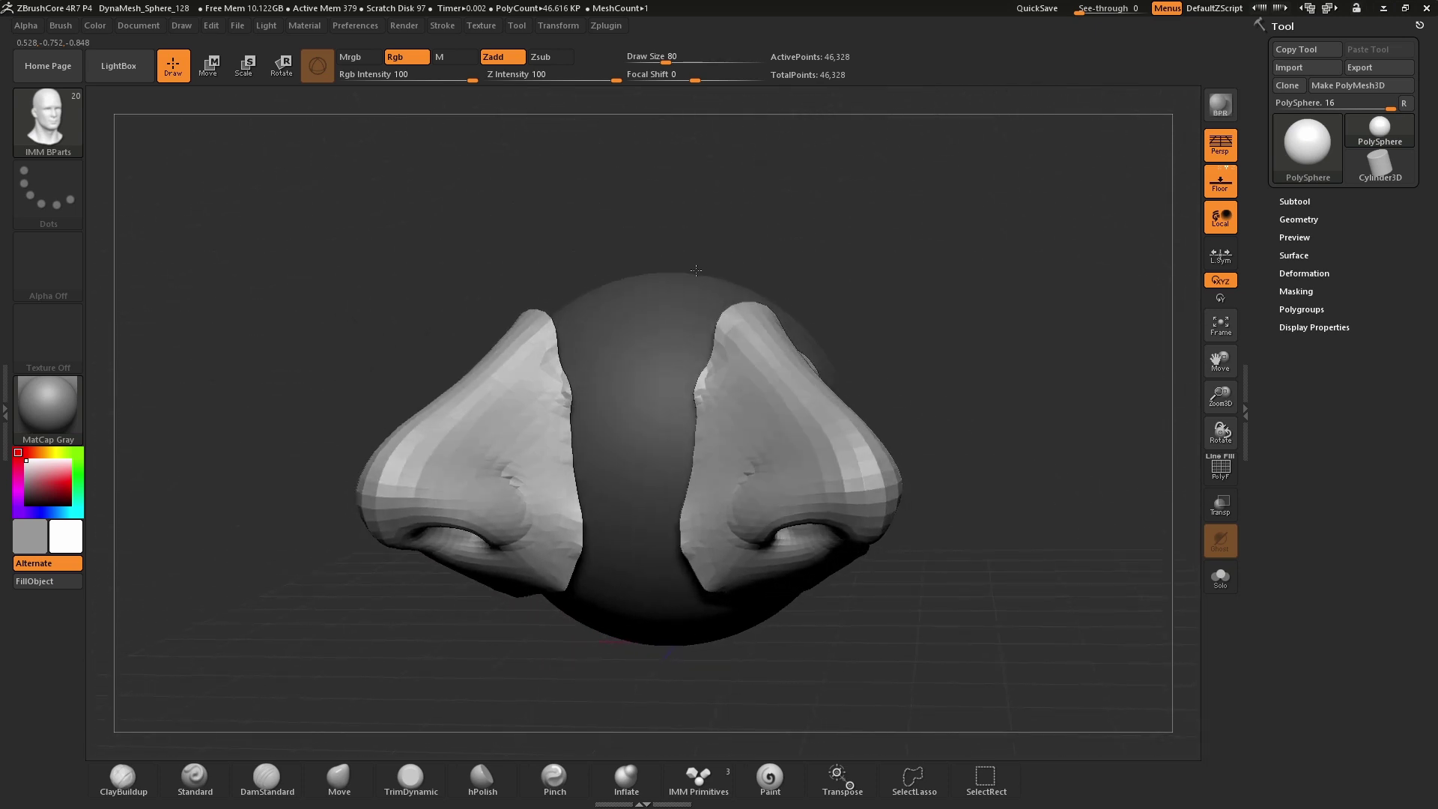
right_click(704, 363)
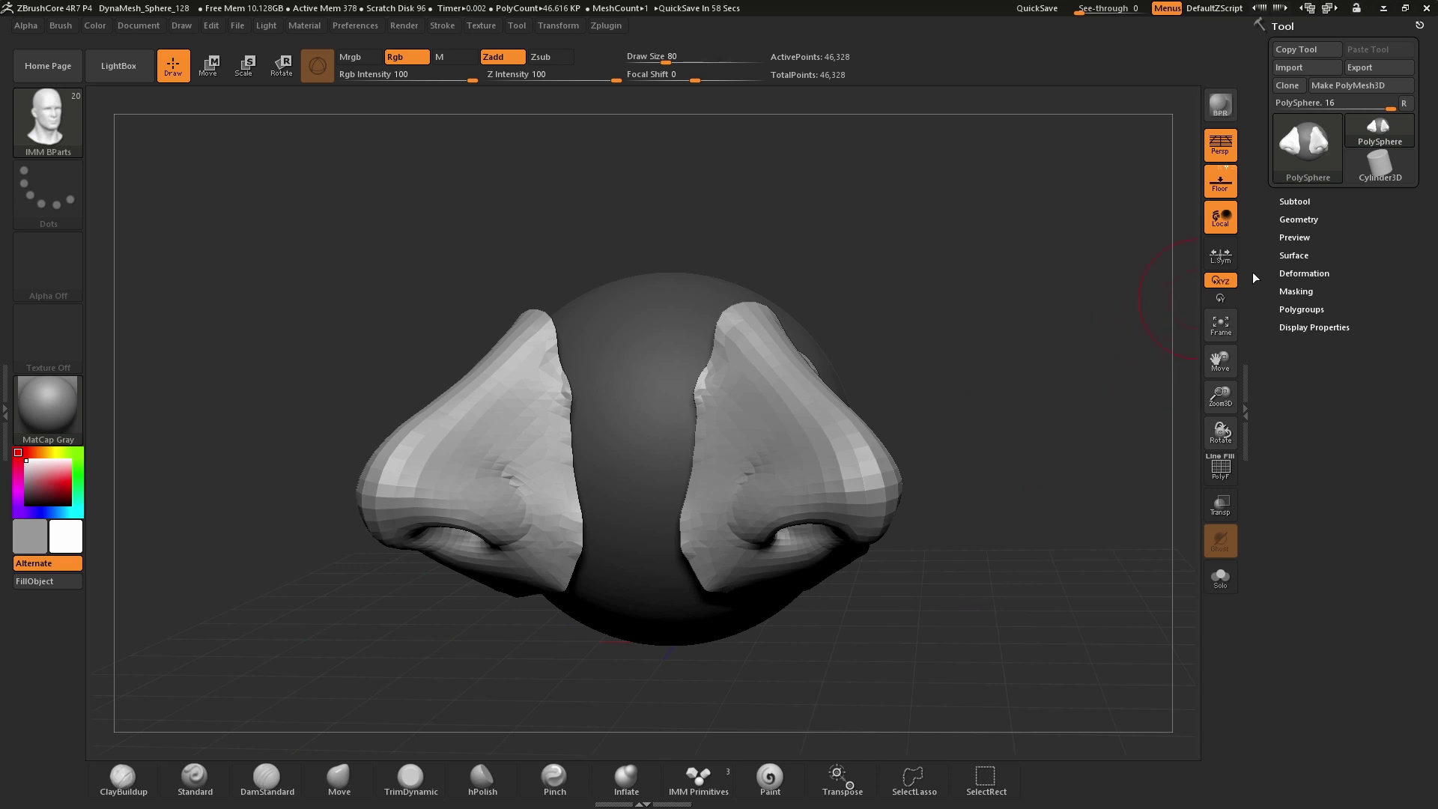
Show the mesh's DynaMesh settings and view the inserted noses from the side
click(1296, 221)
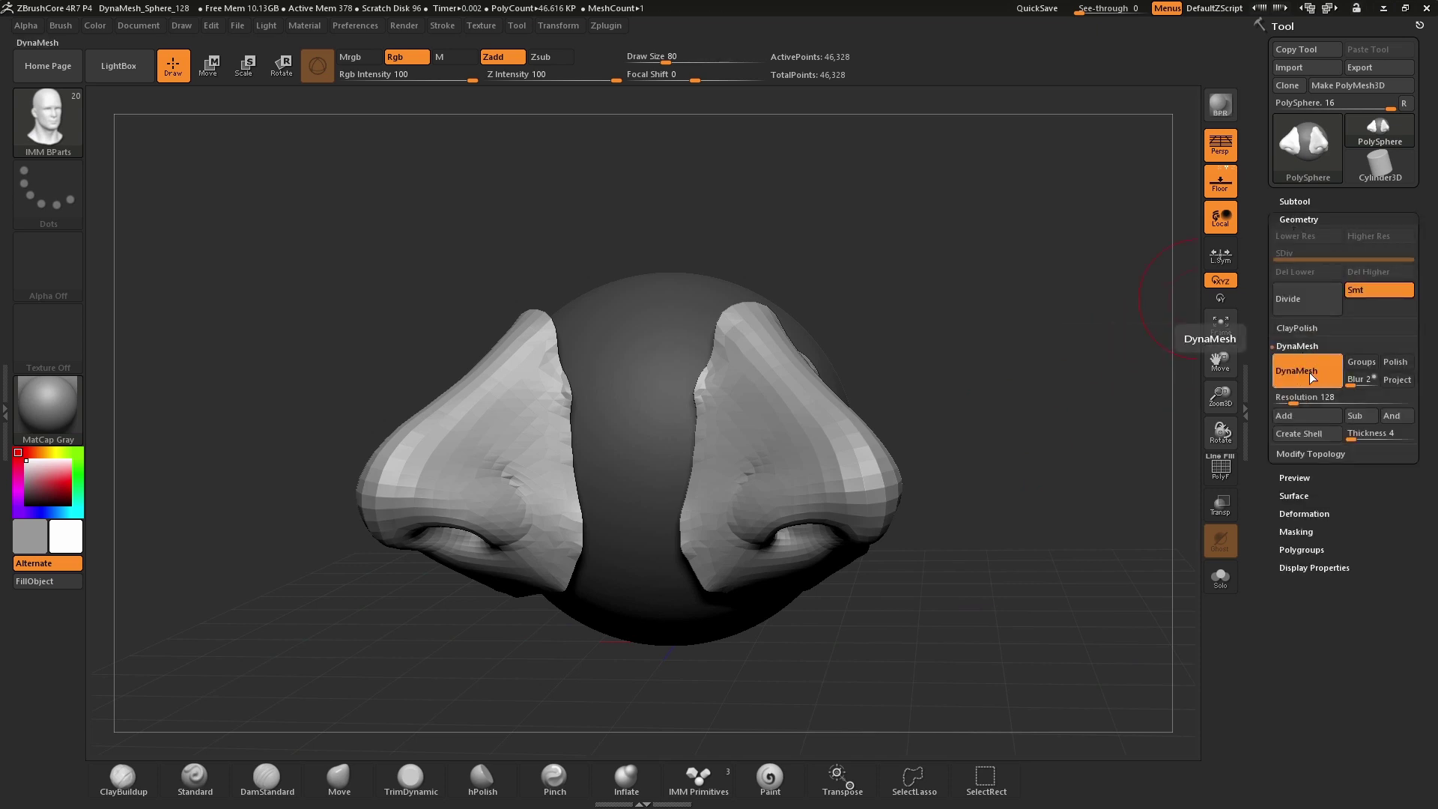
drag(998, 385, 966, 417)
key(space)
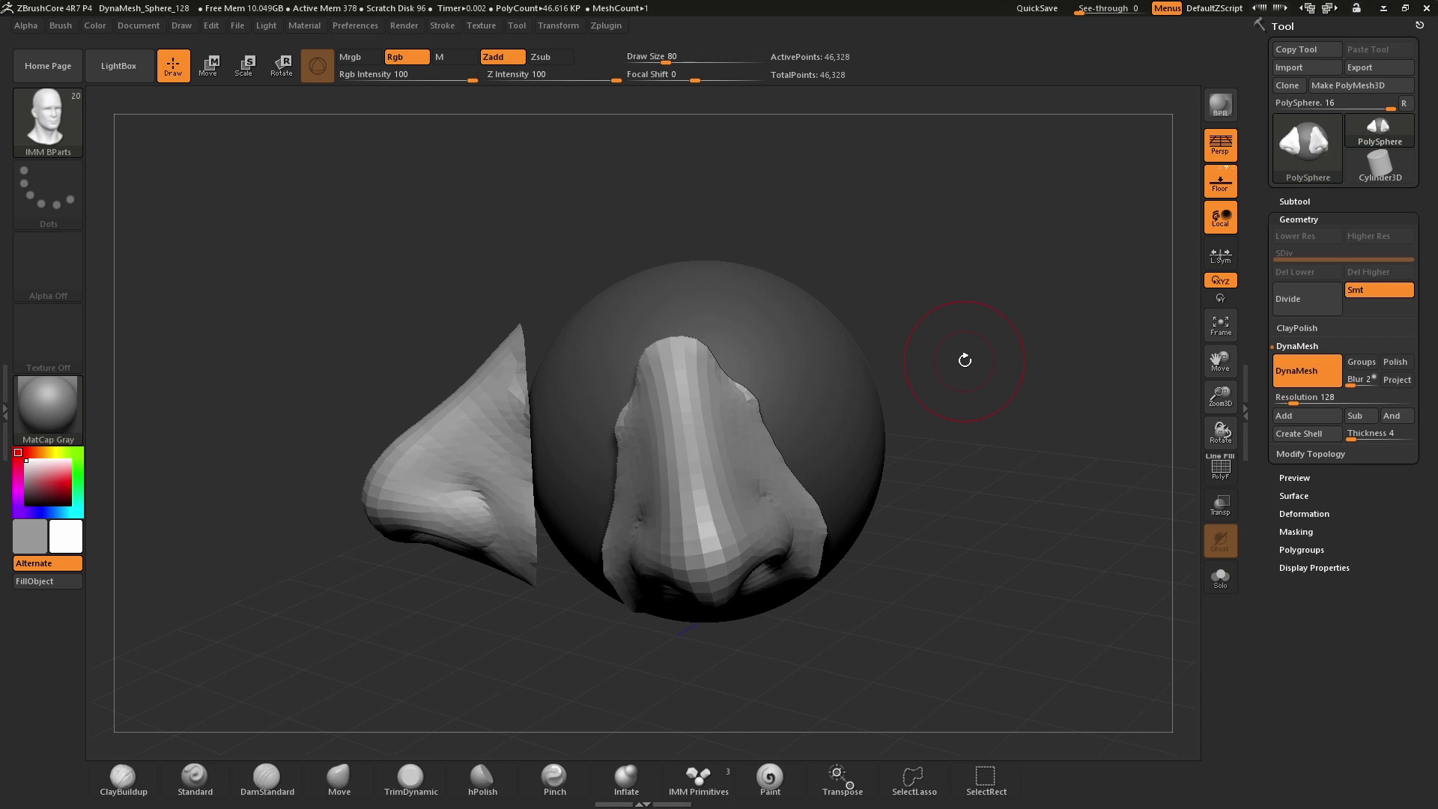
Insert a second, smaller pair of noses on the sphere above the large ones
drag(989, 414, 892, 393)
drag(704, 321, 711, 355)
mouse_move(1107, 372)
mouse_down()
mouse_move(1040, 429)
mouse_move(1082, 403)
mouse_move(1036, 295)
mouse_up()
Clear the mask and re-DynaMesh the surface to fuse the noses with the sphere
key(ctrl)
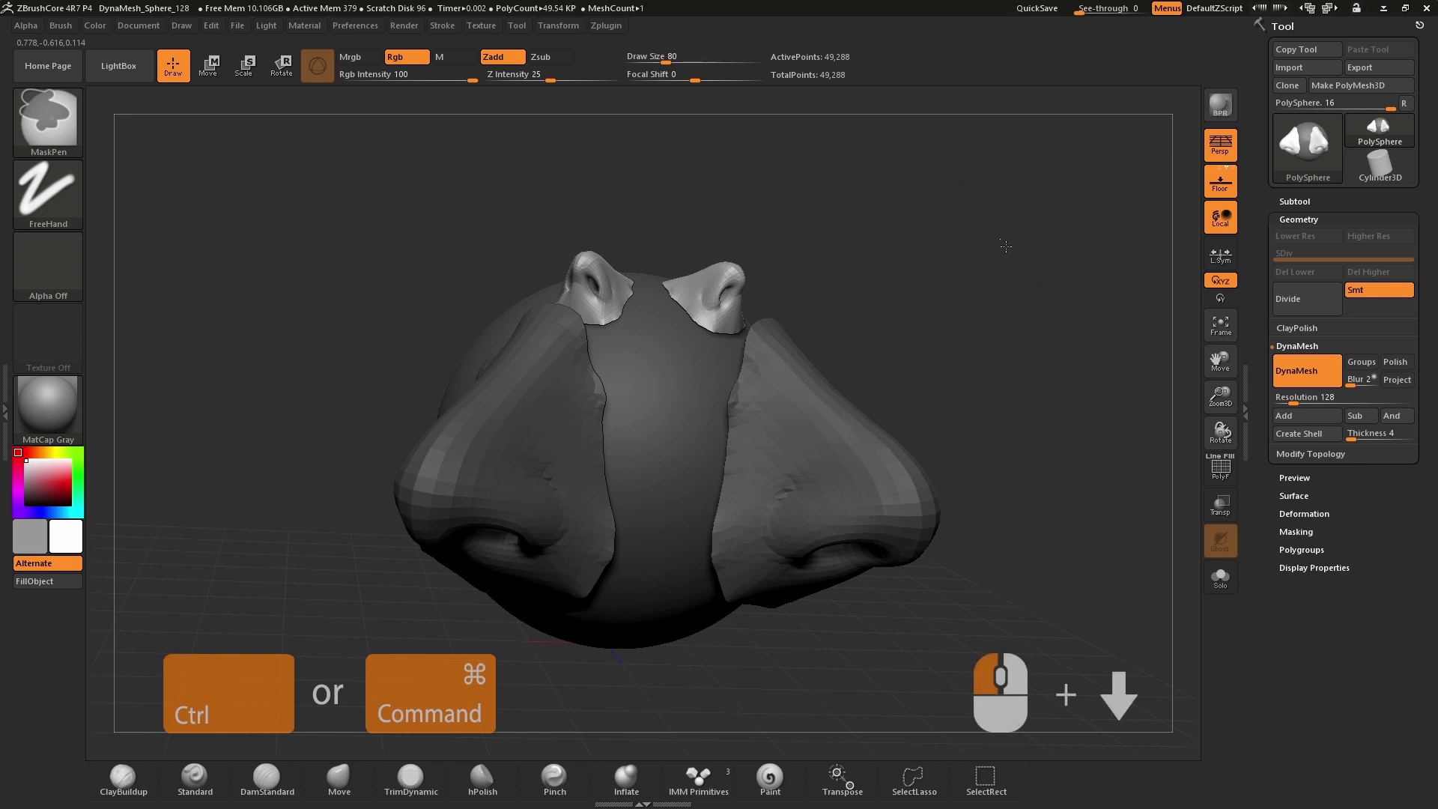
ctrl+drag(1002, 241, 1077, 362)
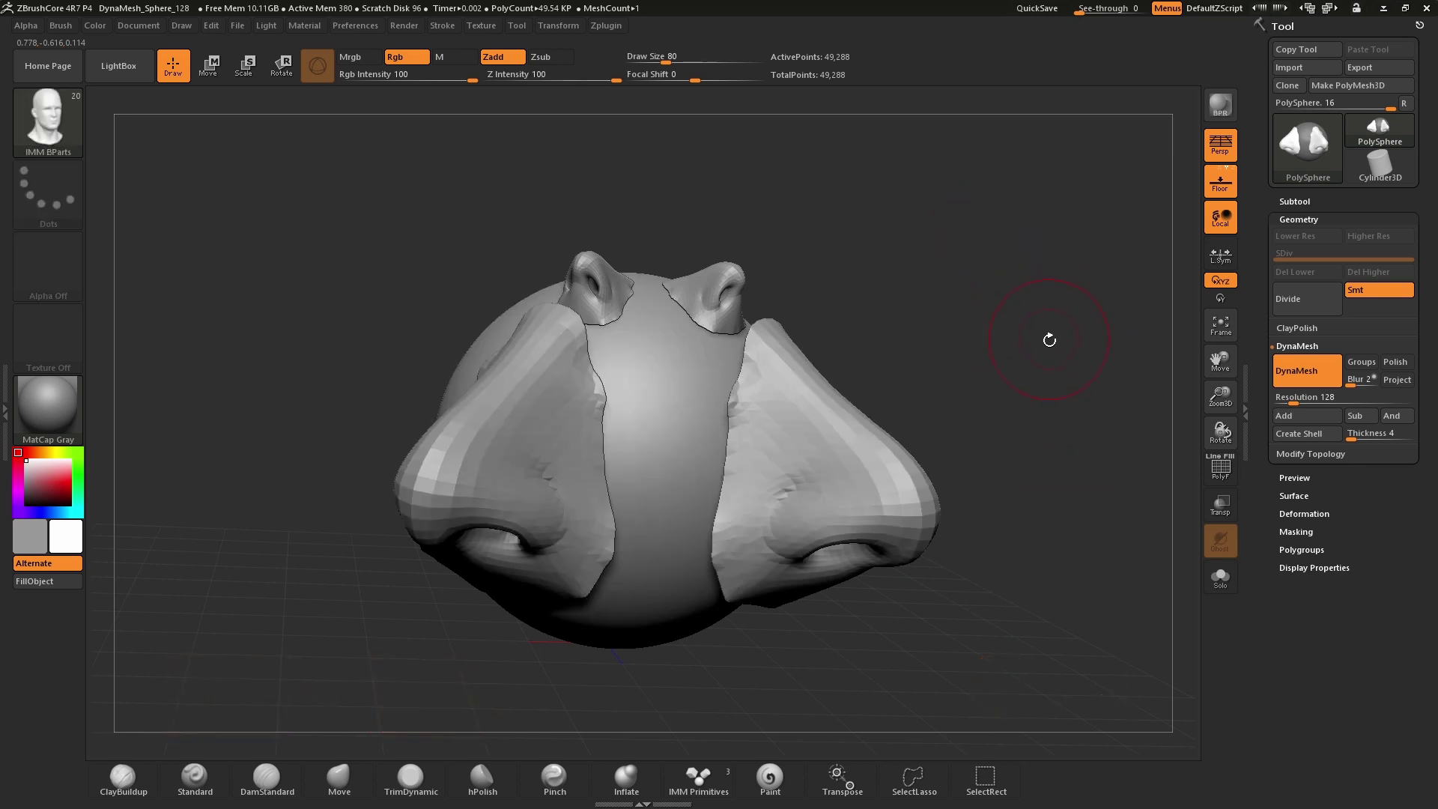
drag(1046, 365, 940, 330)
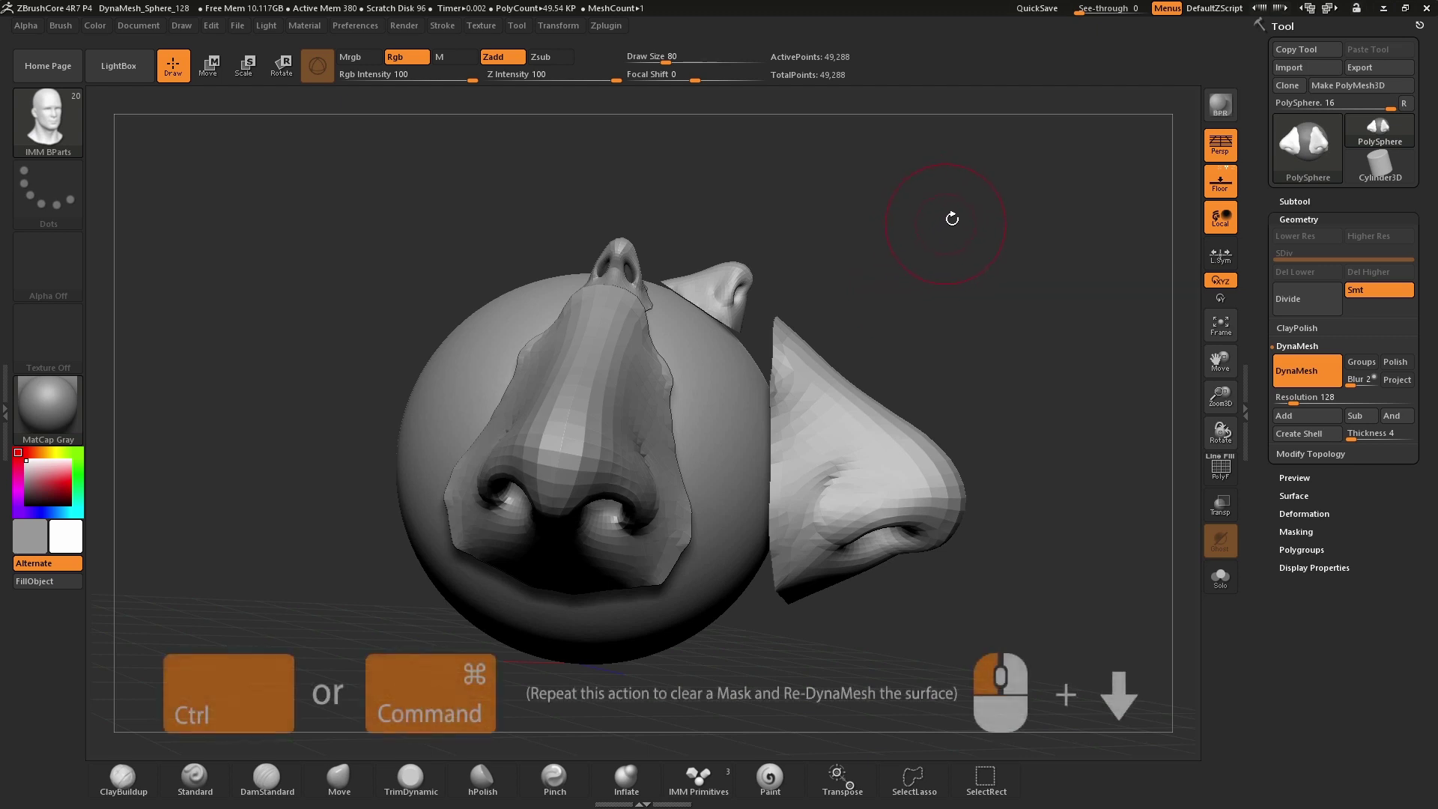
key(ctrl)
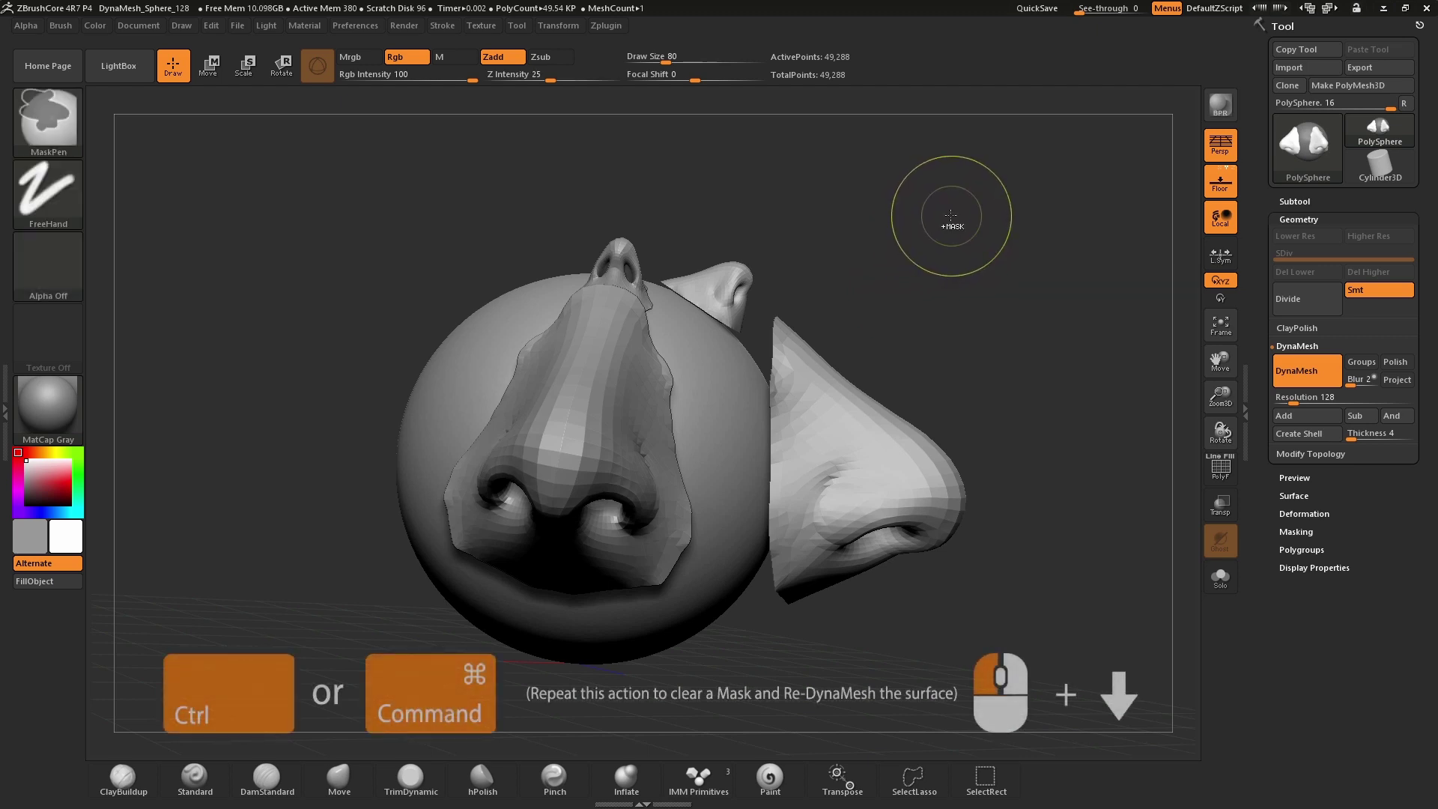
ctrl+drag(956, 227, 1028, 315)
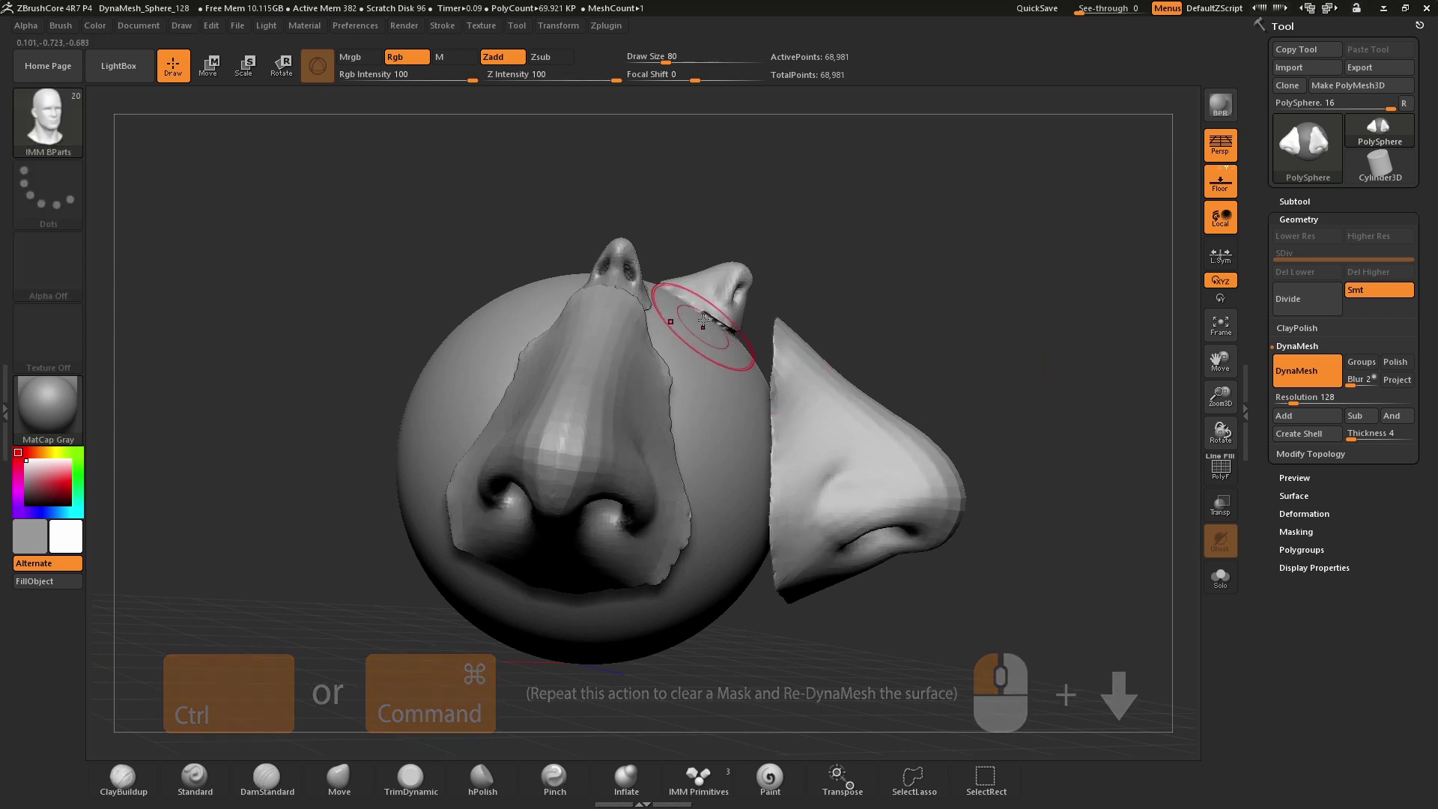
Build up clay around the join between the large noses and the sphere with ClayBuildup, and smooth it
ctrl+right_drag(815, 379, 756, 375)
mouse_move(689, 307)
right_down()
mouse_move(648, 360)
mouse_move(621, 300)
right_up()
shift+drag(651, 245, 623, 181)
mouse_move(628, 457)
alt+right_down()
mouse_move(539, 493)
mouse_move(359, 456)
alt+right_up()
click(122, 779)
shift+drag(786, 415, 797, 420)
mouse_move(703, 305)
mouse_down()
mouse_move(792, 373)
mouse_move(779, 347)
mouse_up()
right_drag(786, 311, 711, 306)
drag(772, 341, 738, 309)
right_drag(637, 266, 688, 301)
mouse_move(775, 299)
mouse_down()
mouse_move(816, 329)
mouse_move(808, 356)
mouse_up()
right_drag(864, 345, 760, 314)
drag(801, 375, 841, 391)
drag(840, 447, 757, 401)
shift+drag(725, 348, 659, 351)
right_drag(419, 450, 499, 453)
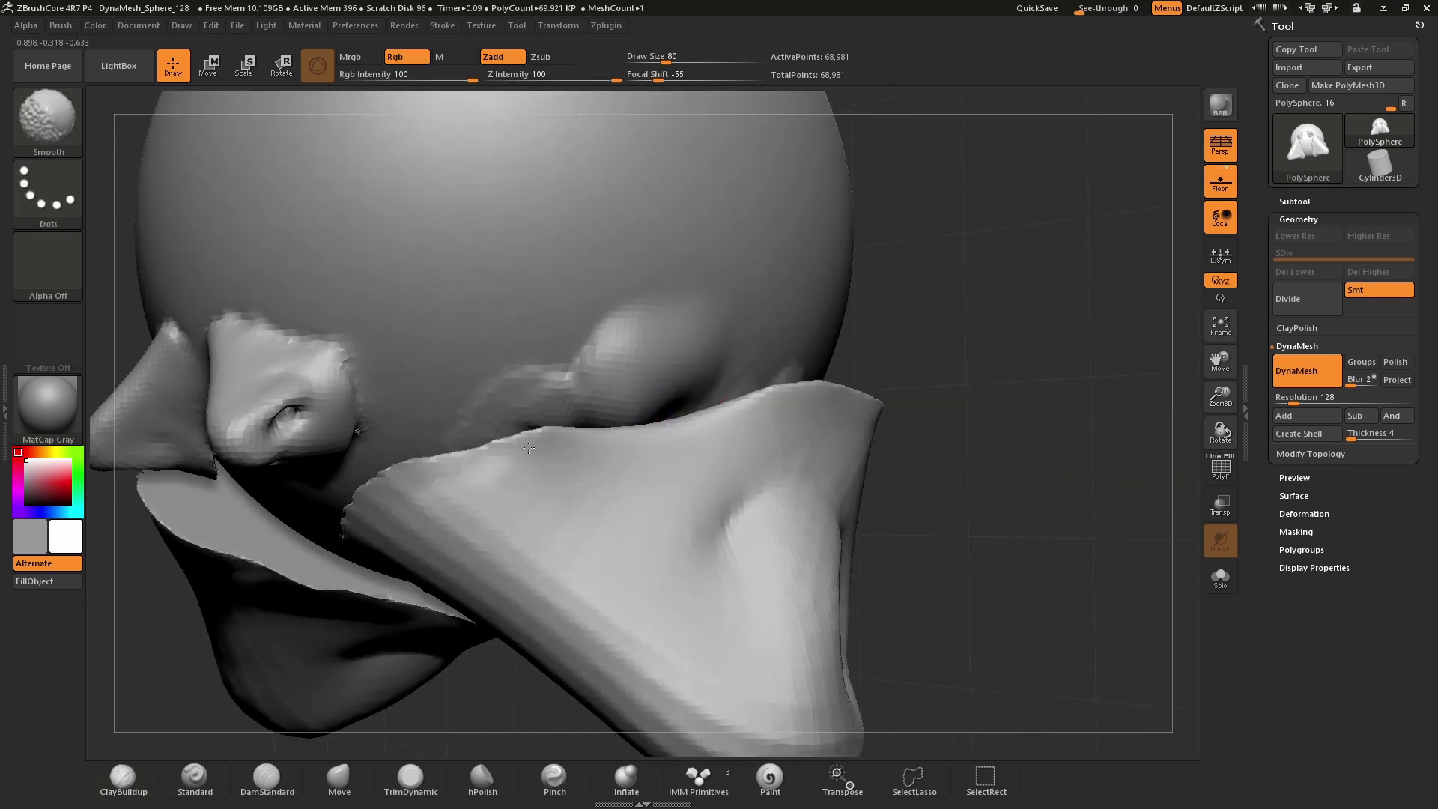
mouse_move(398, 482)
right_down()
mouse_move(497, 375)
mouse_move(771, 242)
right_up()
ctrl+right_drag(943, 325, 797, 313)
mouse_move(797, 313)
mouse_down()
mouse_move(895, 411)
mouse_move(884, 479)
mouse_move(837, 362)
mouse_up()
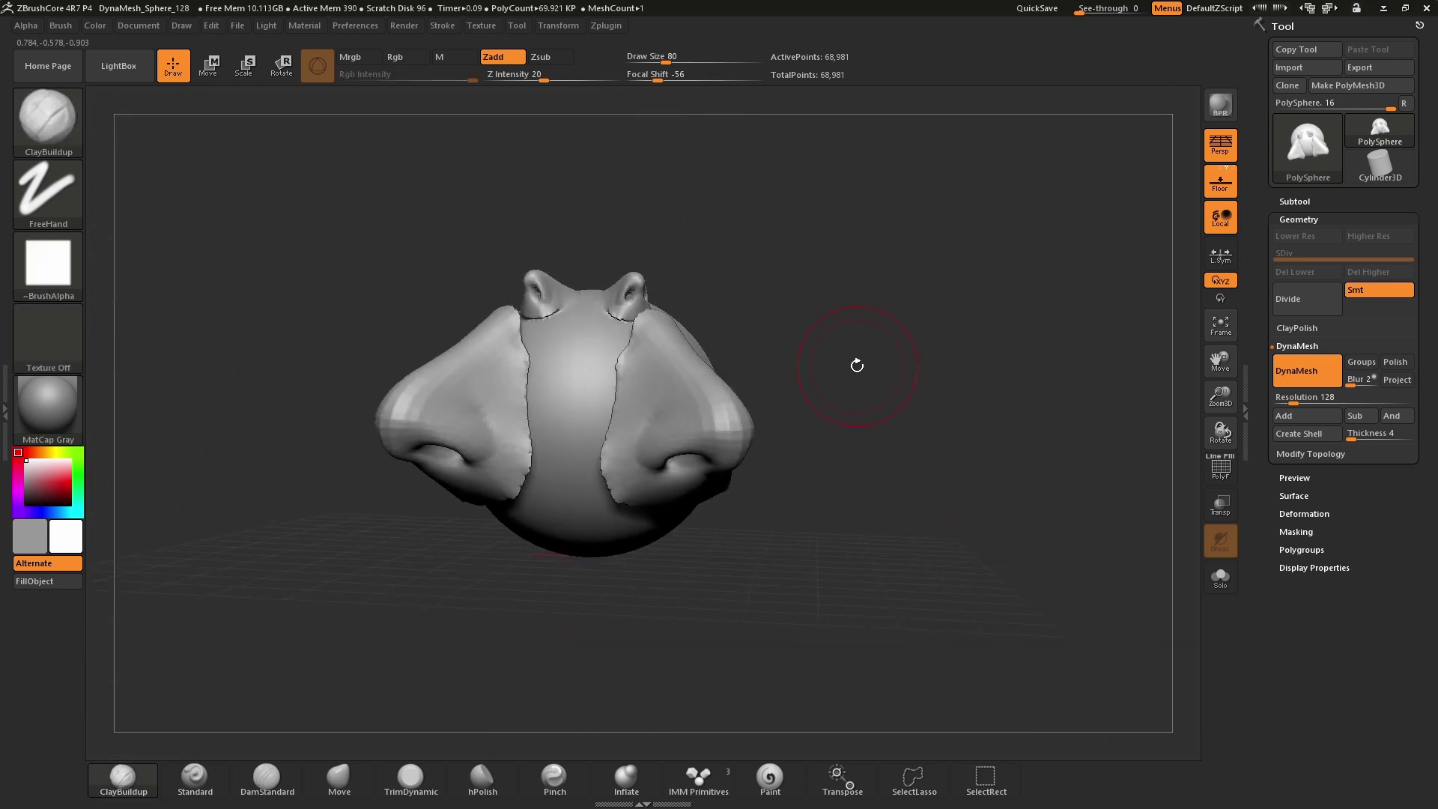
Undo the clay strokes, the DynaMesh update, the mask clearing and the smaller pair of noses
key(ctrl+z)
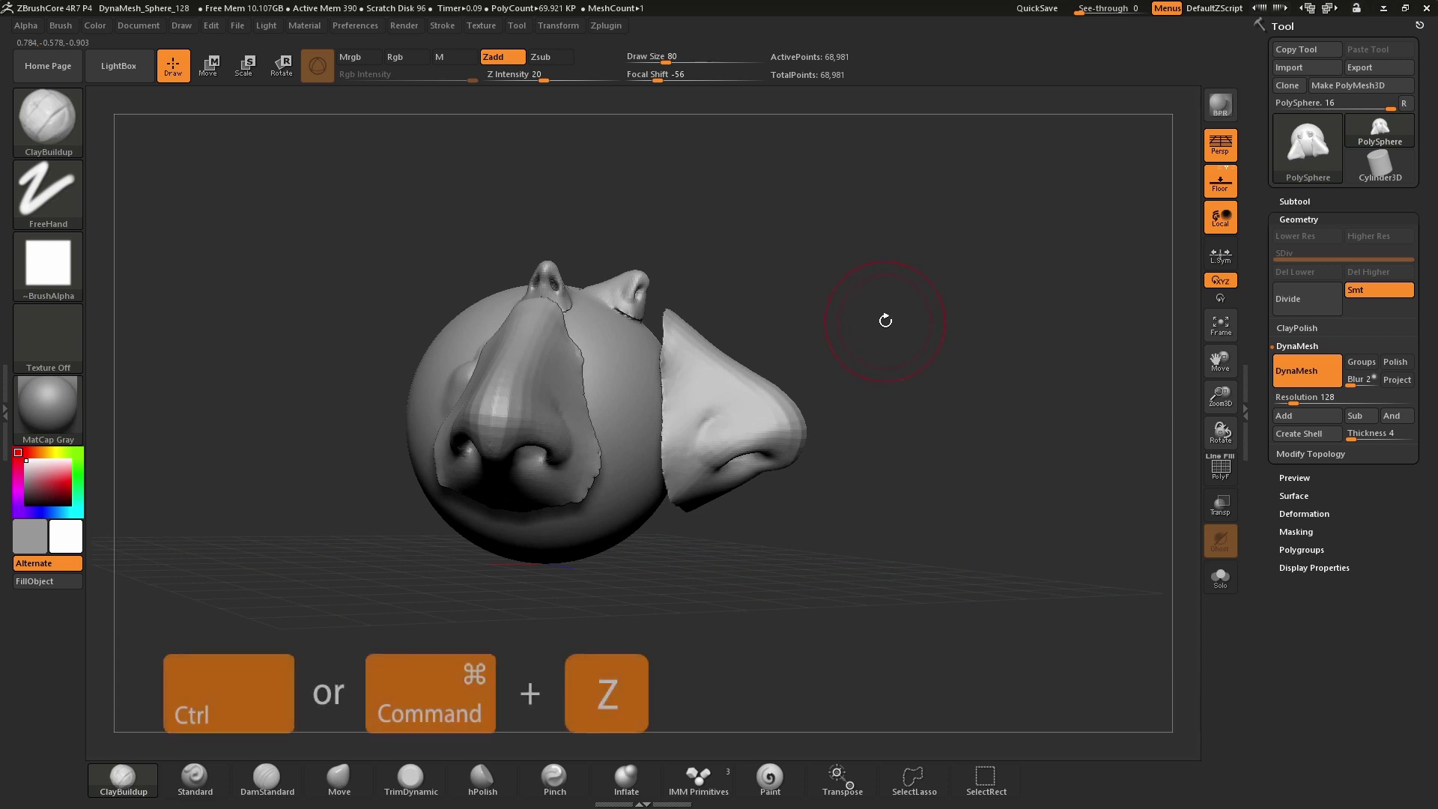
key(ctrl)
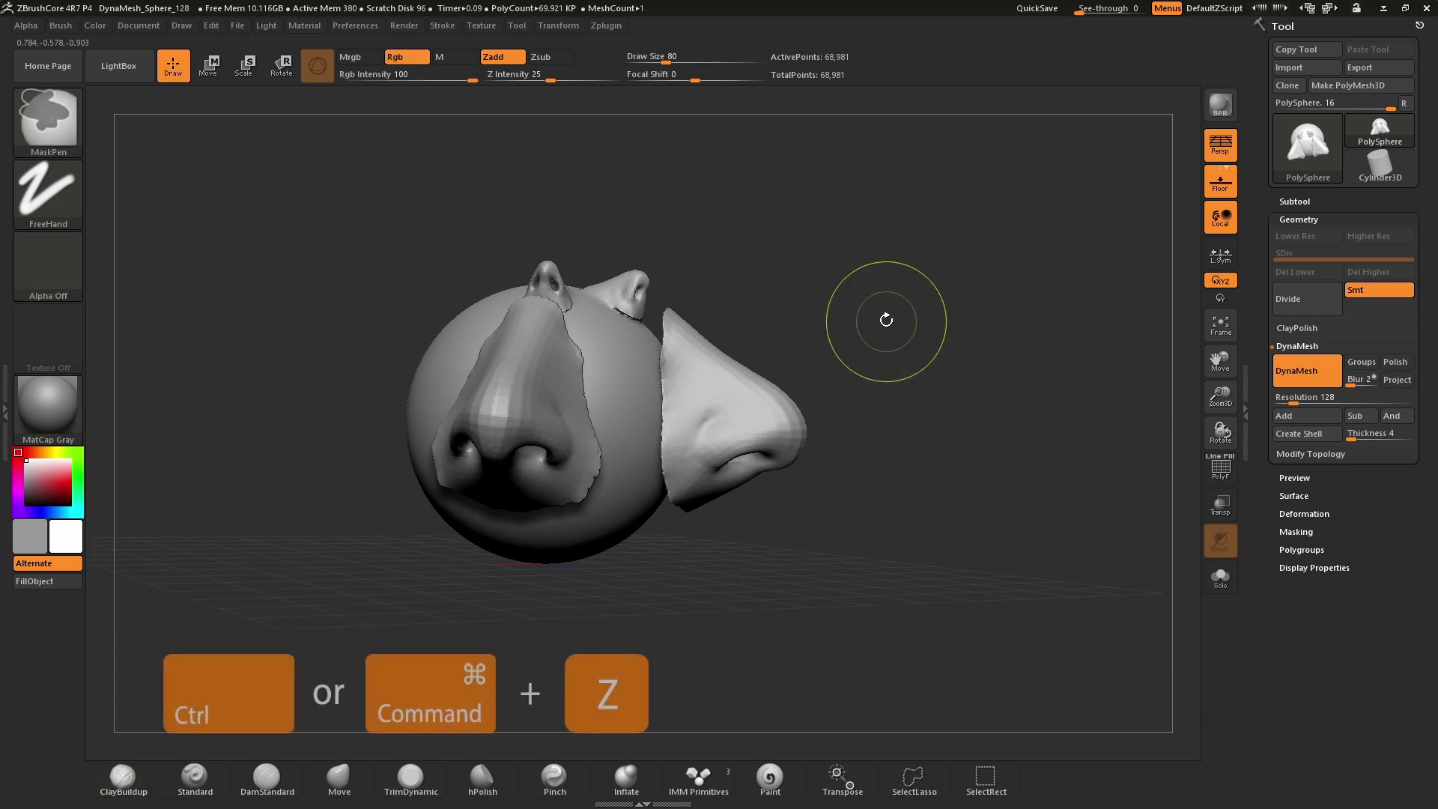
key(ctrl+z)
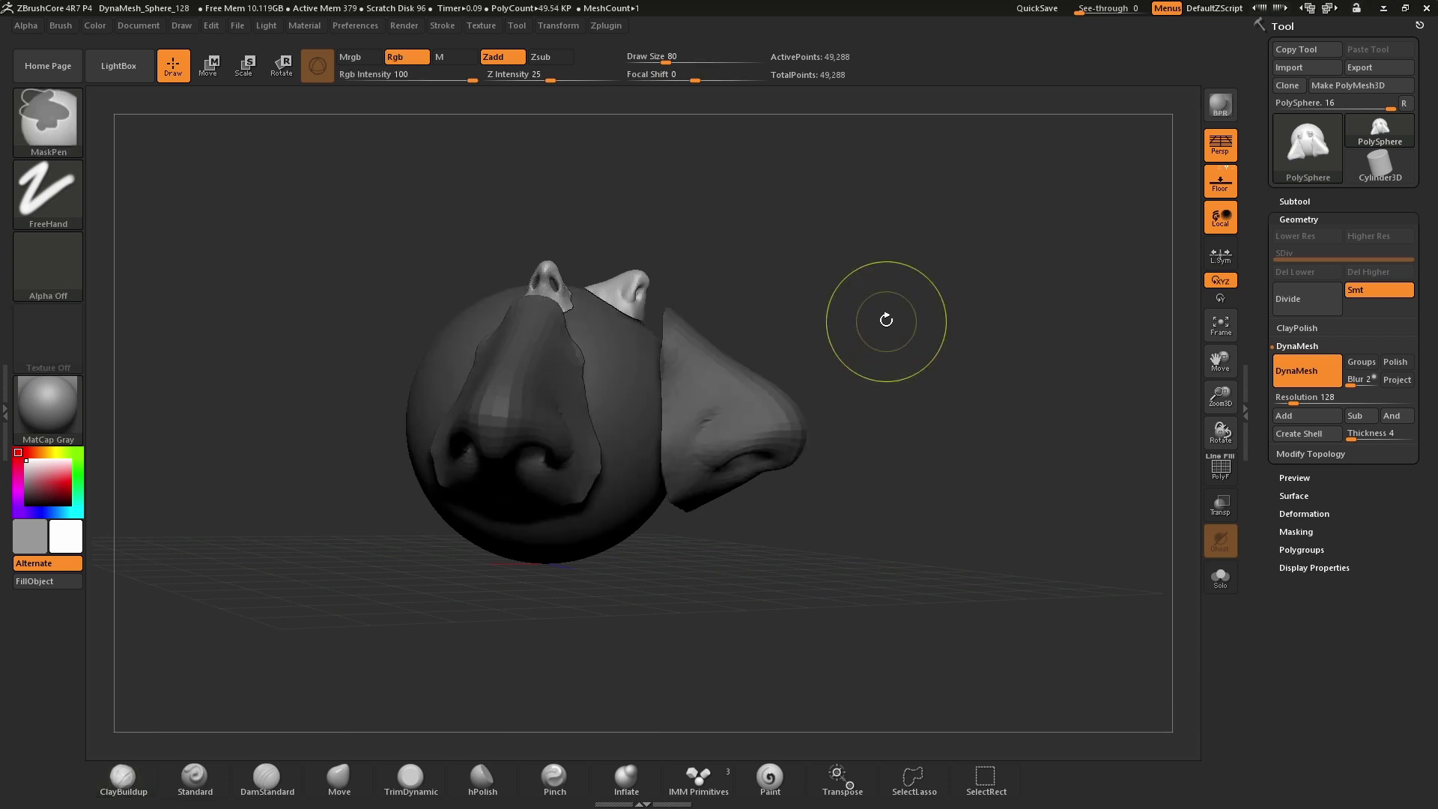
drag(858, 339, 887, 327)
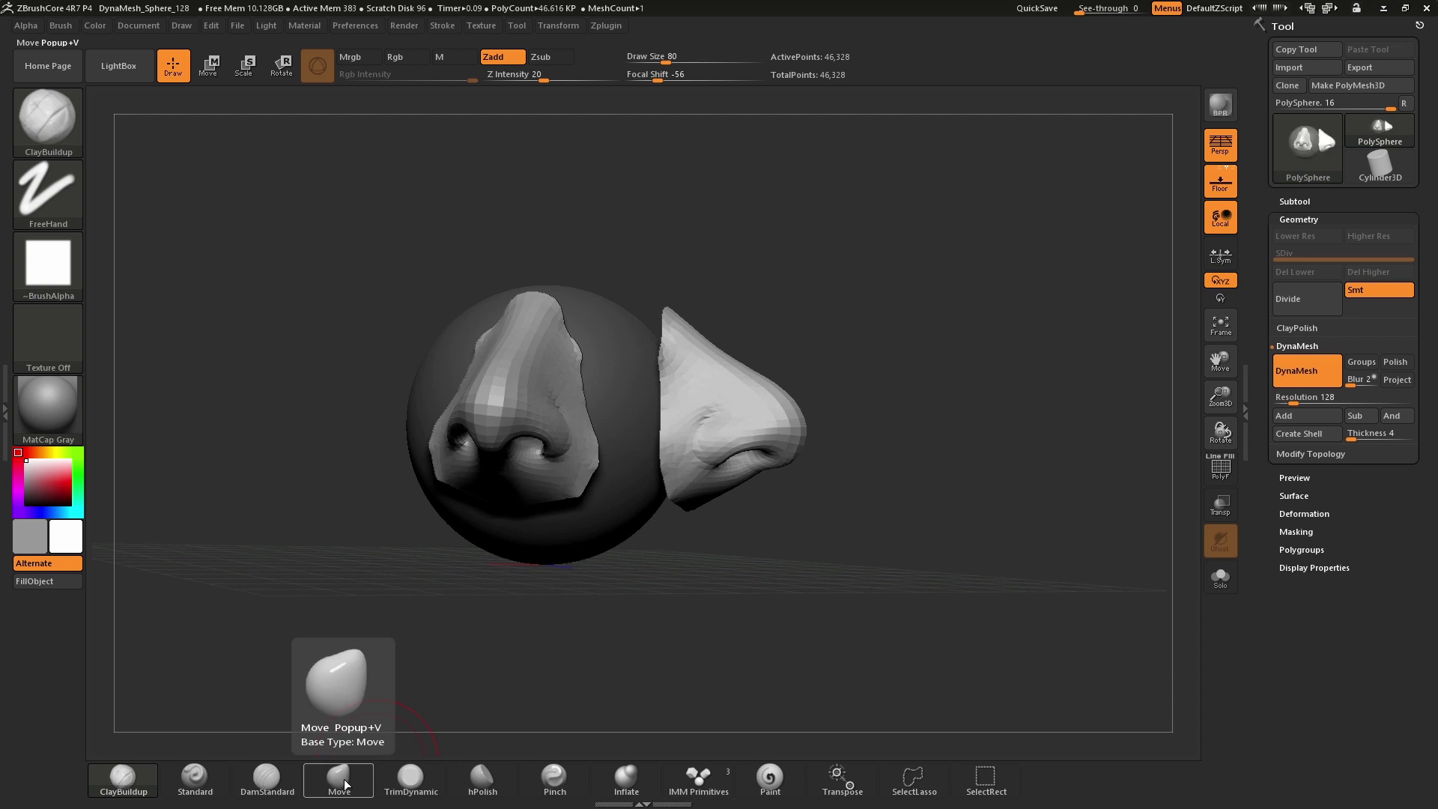
With the Move brush at draw size 154, push the upper base edge of the large nose against the sphere
click(339, 779)
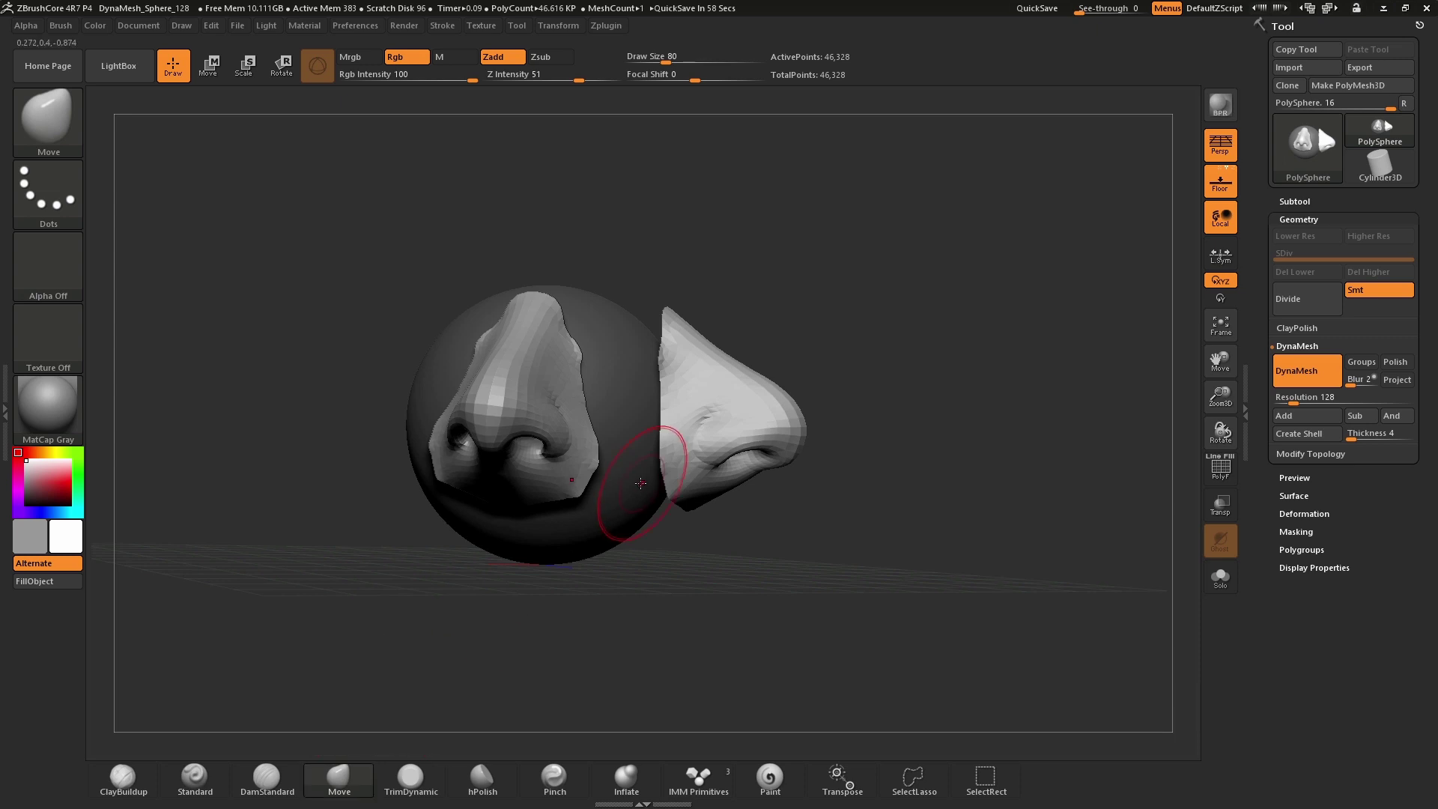
drag(753, 361, 385, 298)
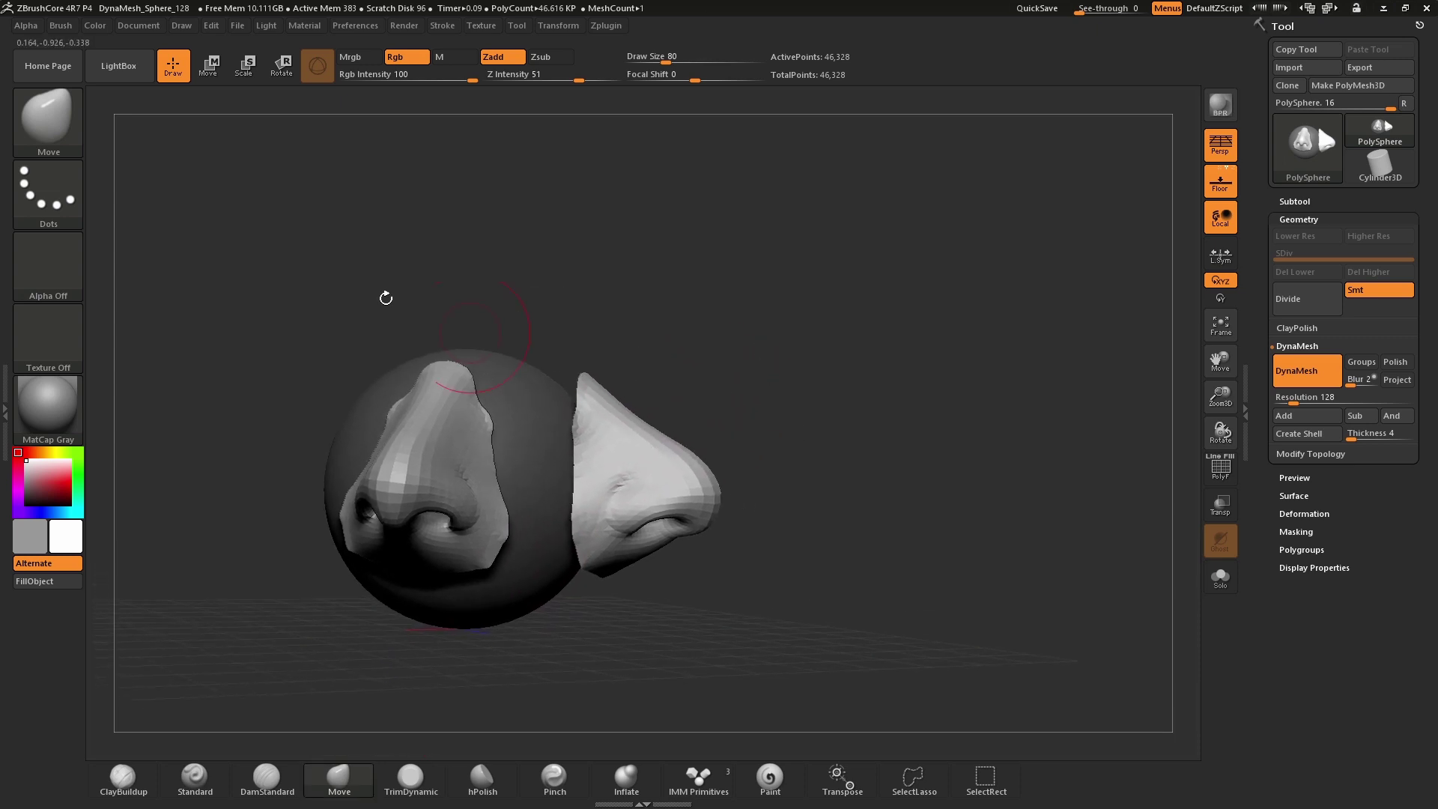
click(71, 126)
ctrl+right_drag(683, 256, 644, 308)
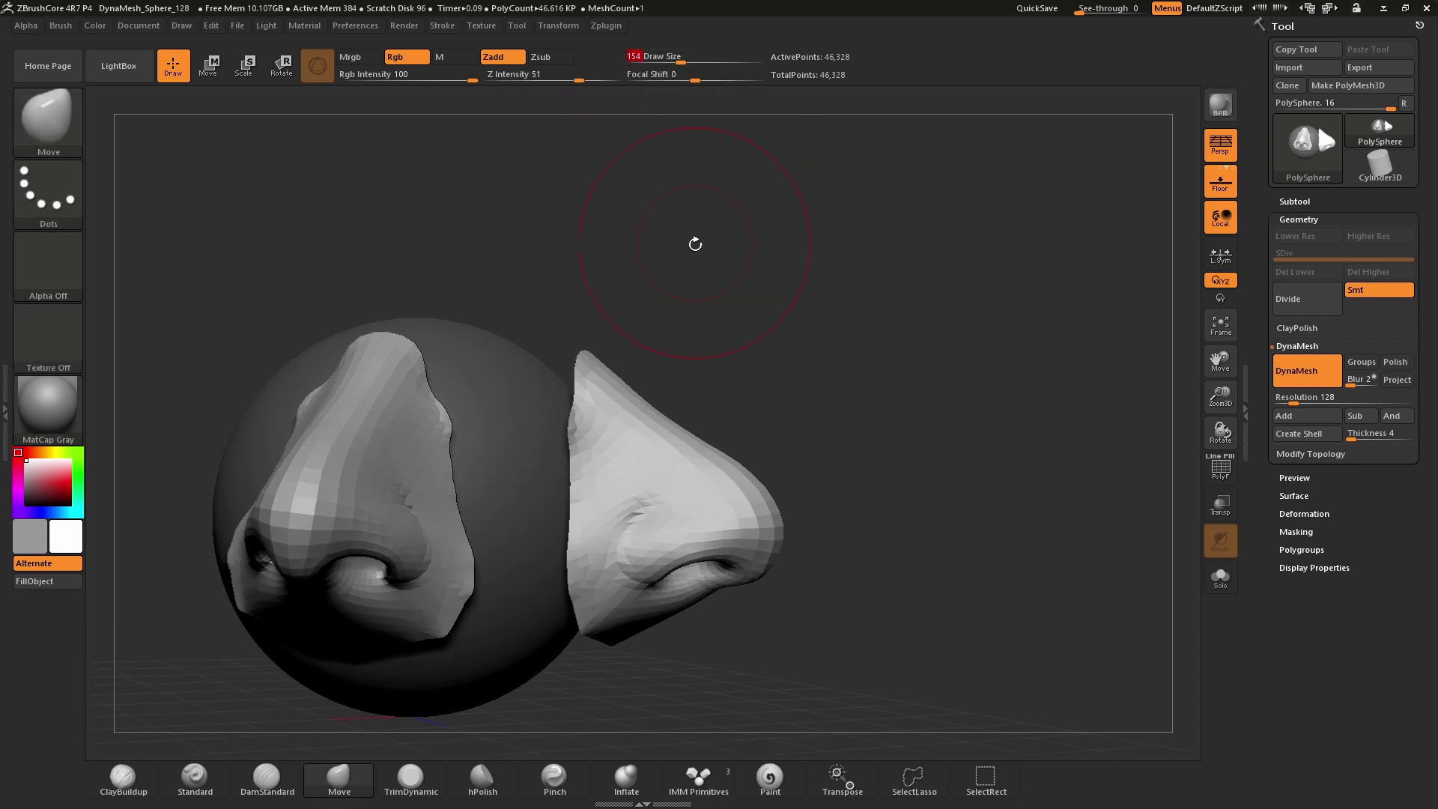
drag(695, 247, 652, 305)
key(s)
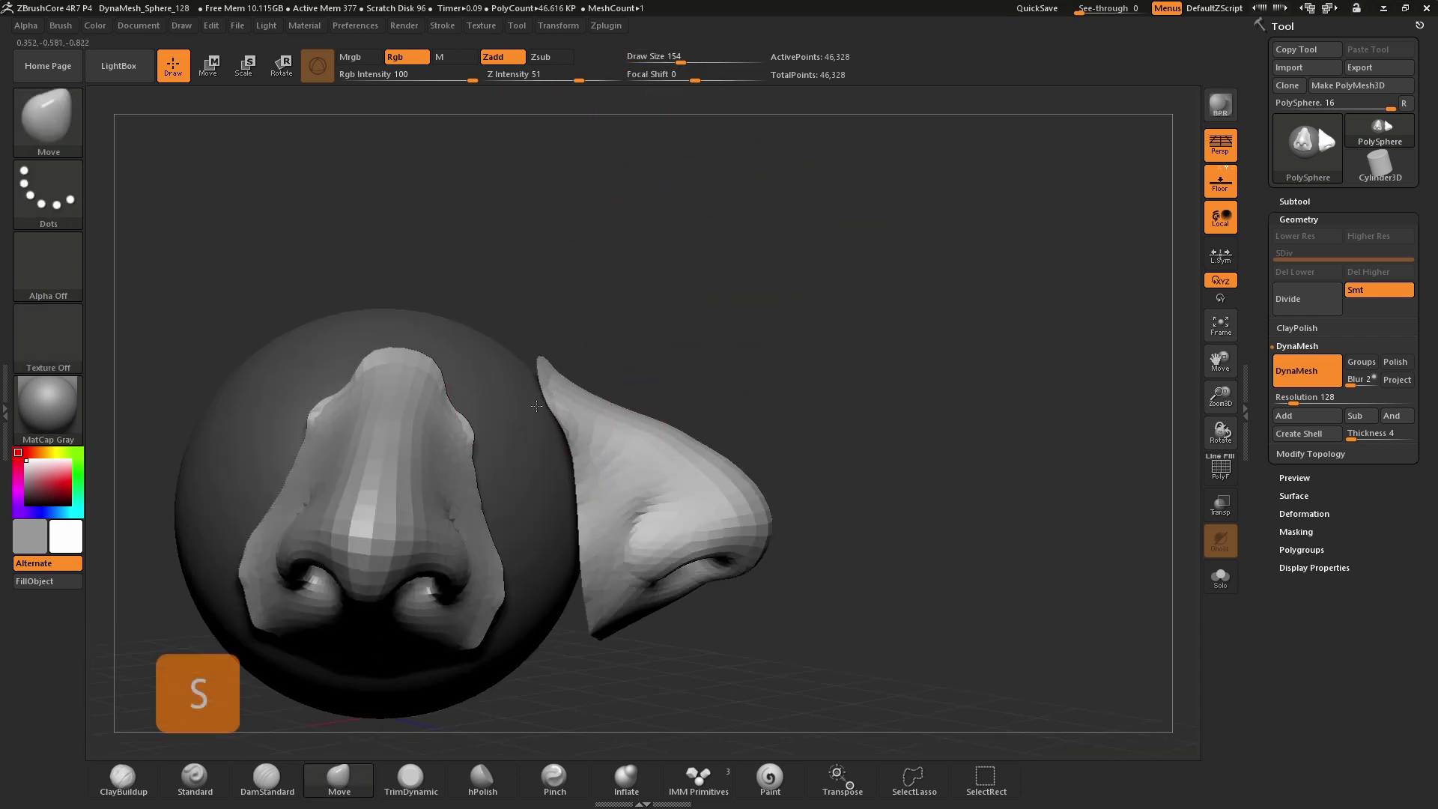
drag(533, 406, 549, 498)
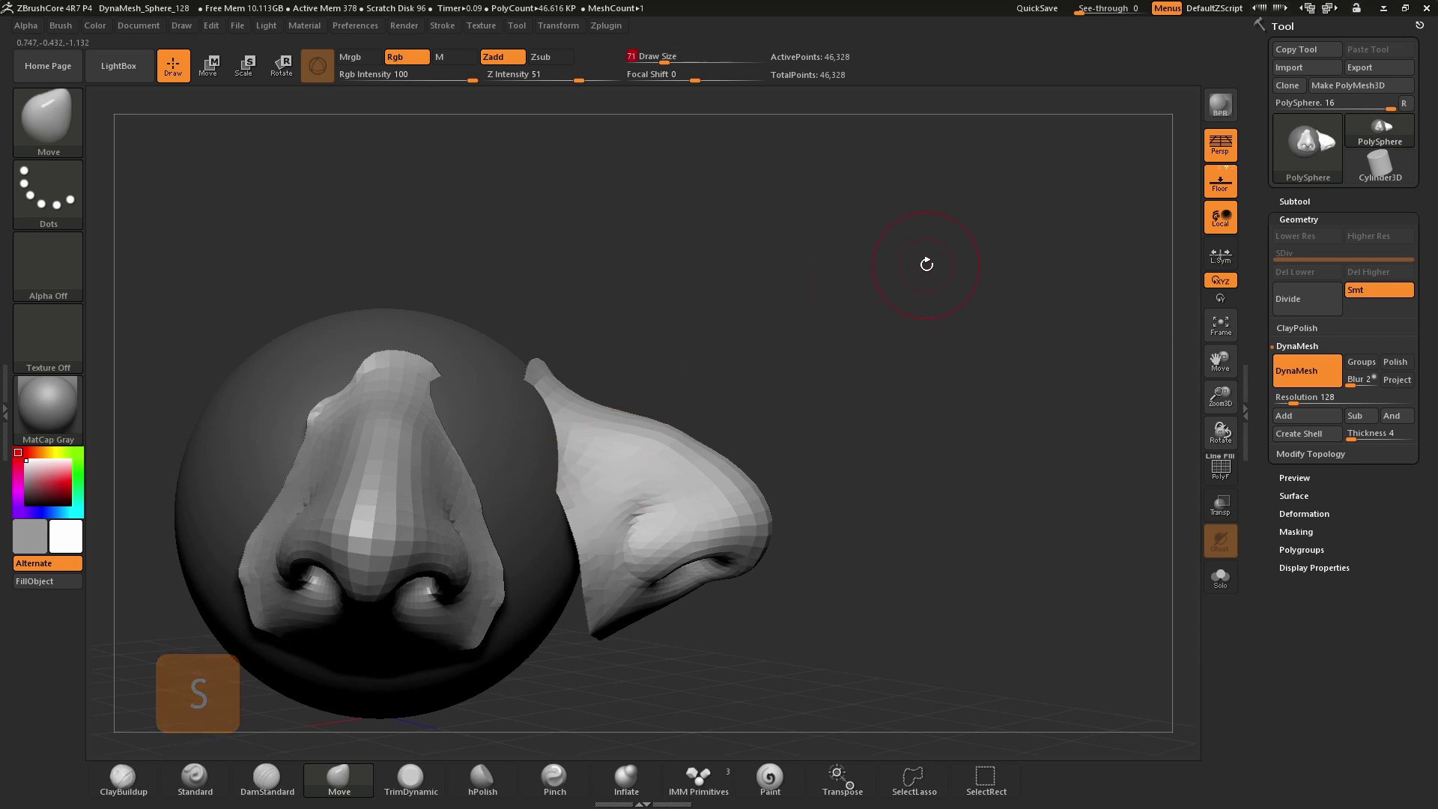
Set the draw size to 128 and push the side edges of the large nose's base into the sphere
key(s)
drag(925, 267, 947, 267)
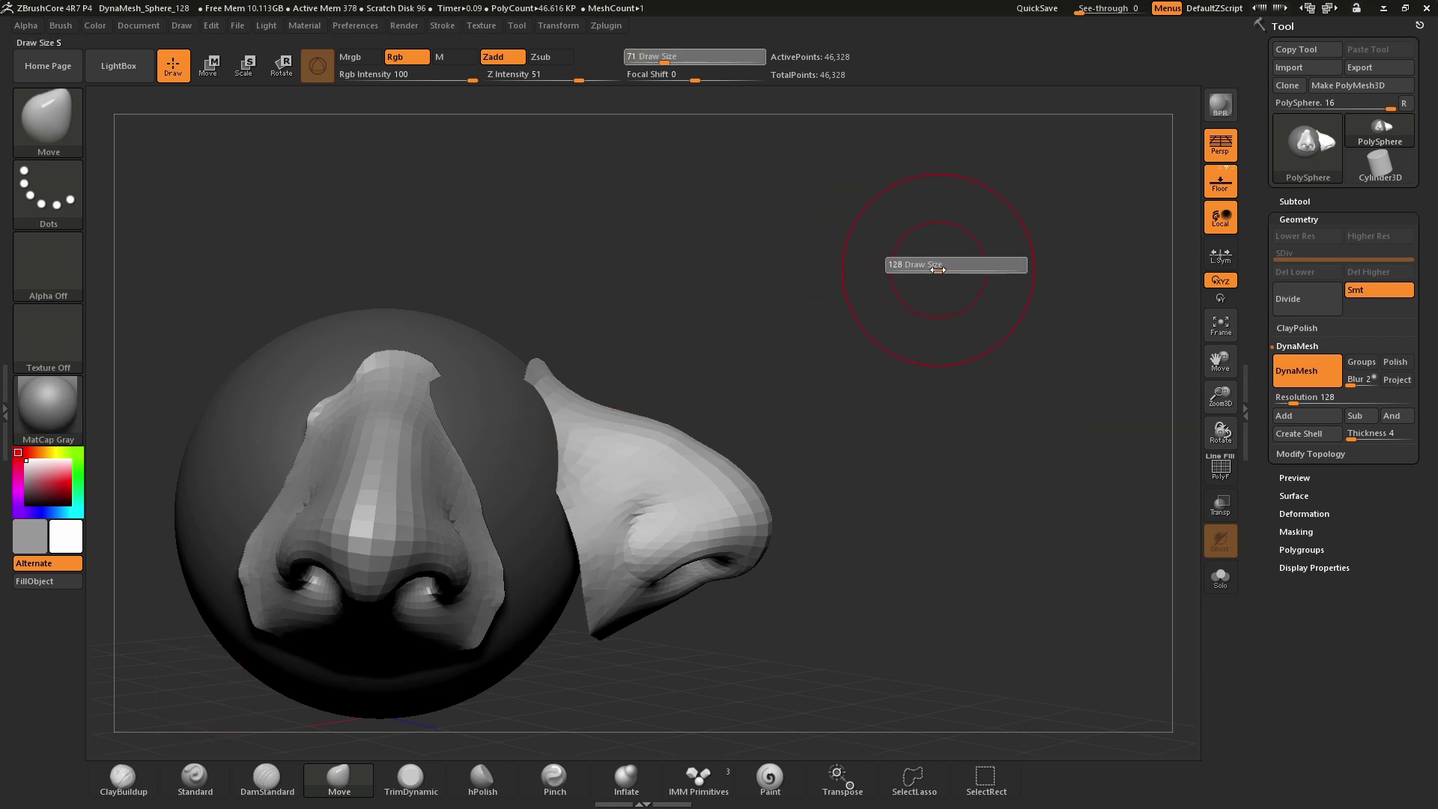
mouse_move(740, 366)
alt+mouse_down()
mouse_move(767, 264)
mouse_move(730, 262)
mouse_move(693, 202)
alt+mouse_up()
key(s)
drag(596, 459, 598, 459)
drag(618, 427, 605, 423)
drag(620, 517, 608, 534)
Push the remaining edges of the large nose's base into the sphere from all sides, raising the Move brush's draw size to 293
drag(718, 299, 724, 225)
drag(517, 442, 543, 451)
drag(696, 329, 662, 303)
mouse_move(573, 422)
mouse_down()
mouse_move(497, 513)
mouse_move(658, 603)
mouse_move(618, 586)
mouse_move(486, 584)
mouse_up()
drag(652, 614, 569, 599)
key(s)
drag(717, 692, 737, 692)
drag(715, 700, 733, 728)
alt+drag(569, 644, 427, 464)
drag(837, 498, 800, 451)
drag(1049, 479, 899, 419)
Clear the mask and re-DynaMesh to fuse the large noses with the sphere, then smooth their joins
ctrl+drag(889, 292, 935, 367)
ctrl+drag(1049, 224, 1123, 299)
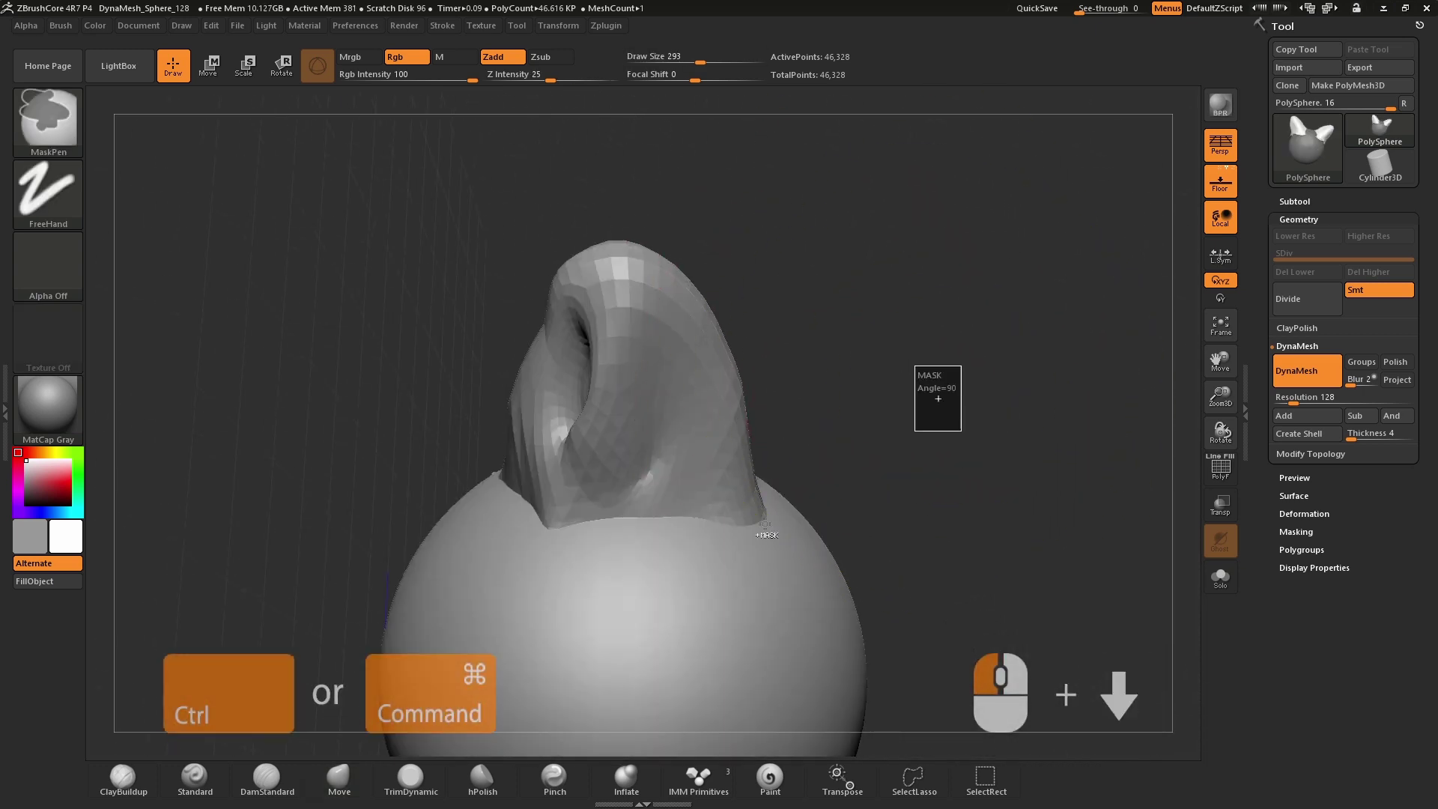
drag(898, 524, 748, 540)
shift+drag(571, 546, 524, 524)
shift+drag(861, 479, 749, 509)
Build up clay around the base of the large noses with ClayBuildup and smooth the transition into the sphere
click(123, 779)
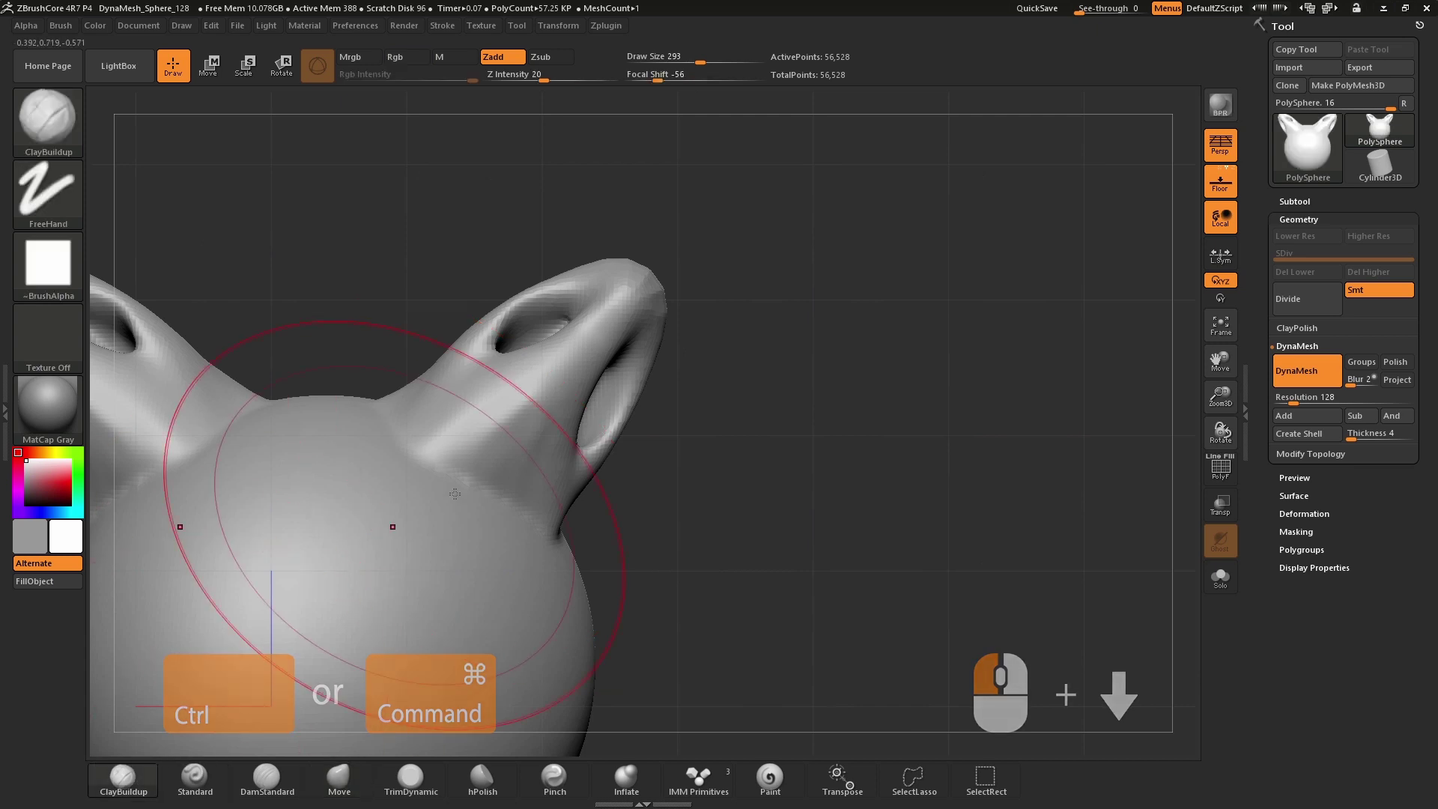
drag(404, 449, 502, 532)
drag(899, 487, 809, 502)
mouse_move(486, 449)
mouse_down()
mouse_move(507, 516)
mouse_move(554, 554)
mouse_up()
mouse_move(486, 487)
shift+mouse_down()
mouse_move(517, 528)
mouse_move(562, 551)
shift+mouse_up()
drag(973, 480, 794, 487)
drag(600, 510, 696, 569)
mouse_move(644, 524)
shift+mouse_down()
mouse_move(668, 551)
mouse_move(749, 543)
shift+mouse_up()
alt+right_drag(866, 619, 791, 554)
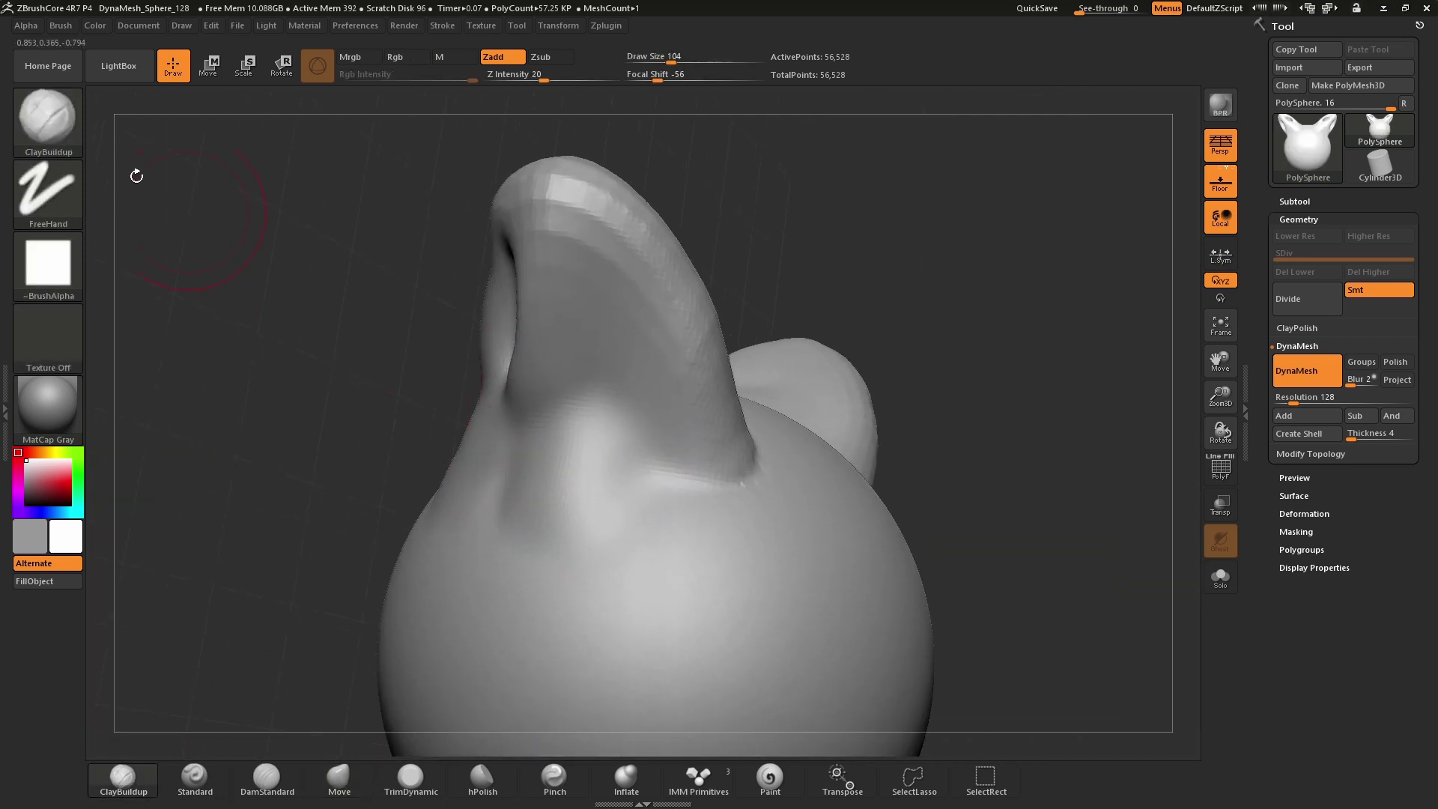
Insert a smaller pair of noses from the IMM BParts brush on the sphere beside the large ones
click(66, 122)
click(433, 148)
key(m)
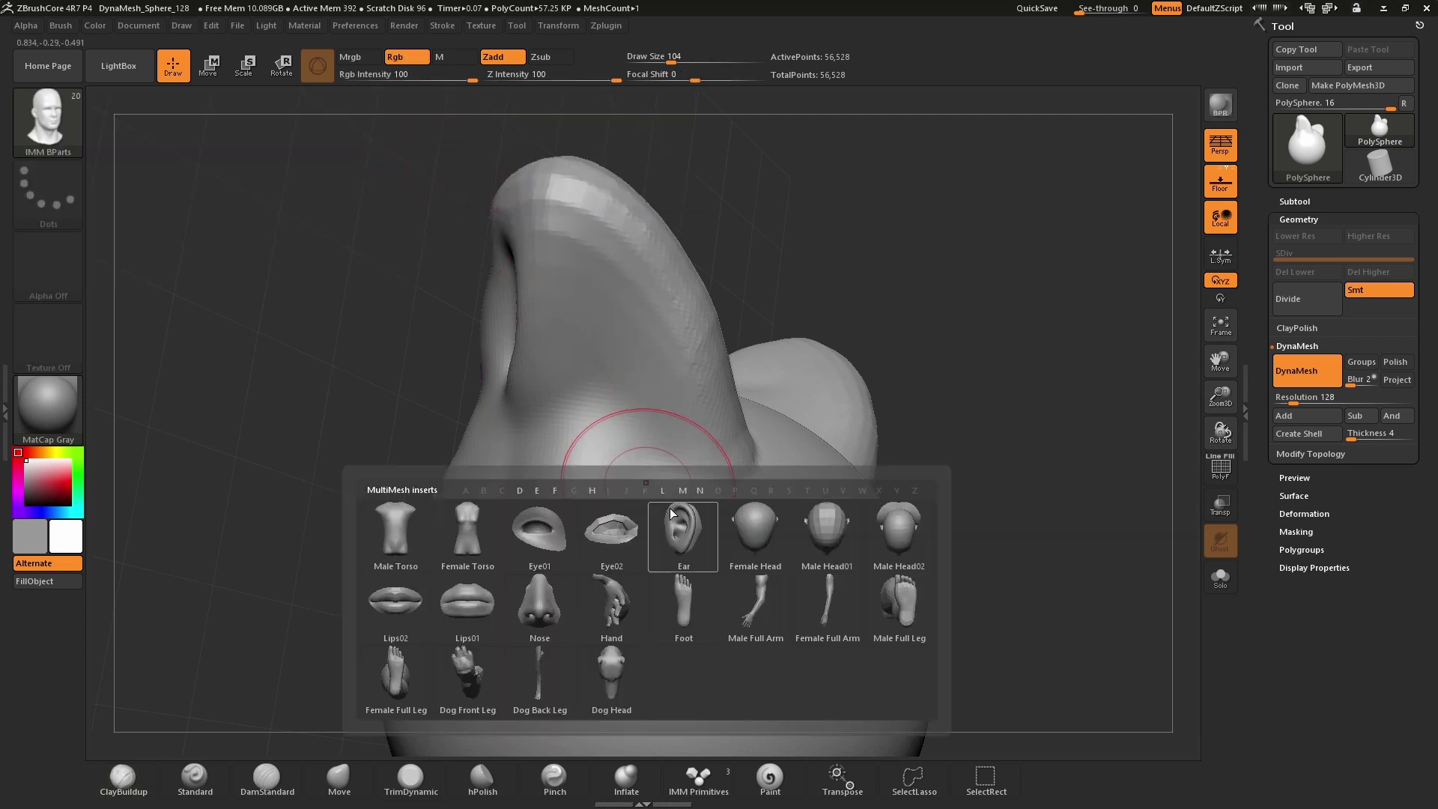
click(555, 603)
drag(703, 587, 856, 423)
mouse_move(856, 424)
right_down()
mouse_move(772, 396)
mouse_move(704, 415)
mouse_move(699, 478)
right_up()
Push the lifted base corners of the small nose onto the sphere with the Move brush
click(348, 787)
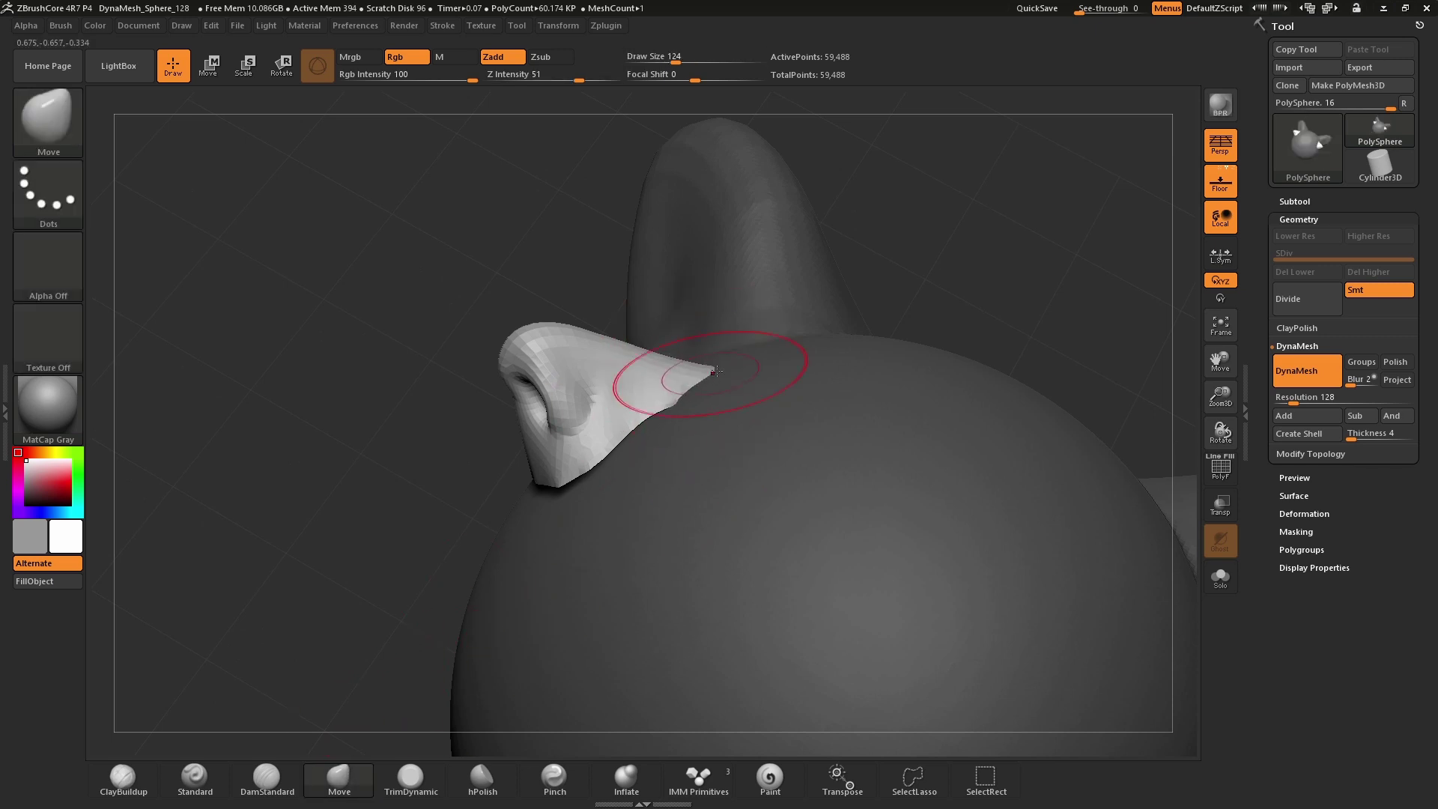
mouse_move(730, 371)
right_down()
mouse_move(756, 397)
mouse_move(741, 366)
mouse_move(752, 371)
right_up()
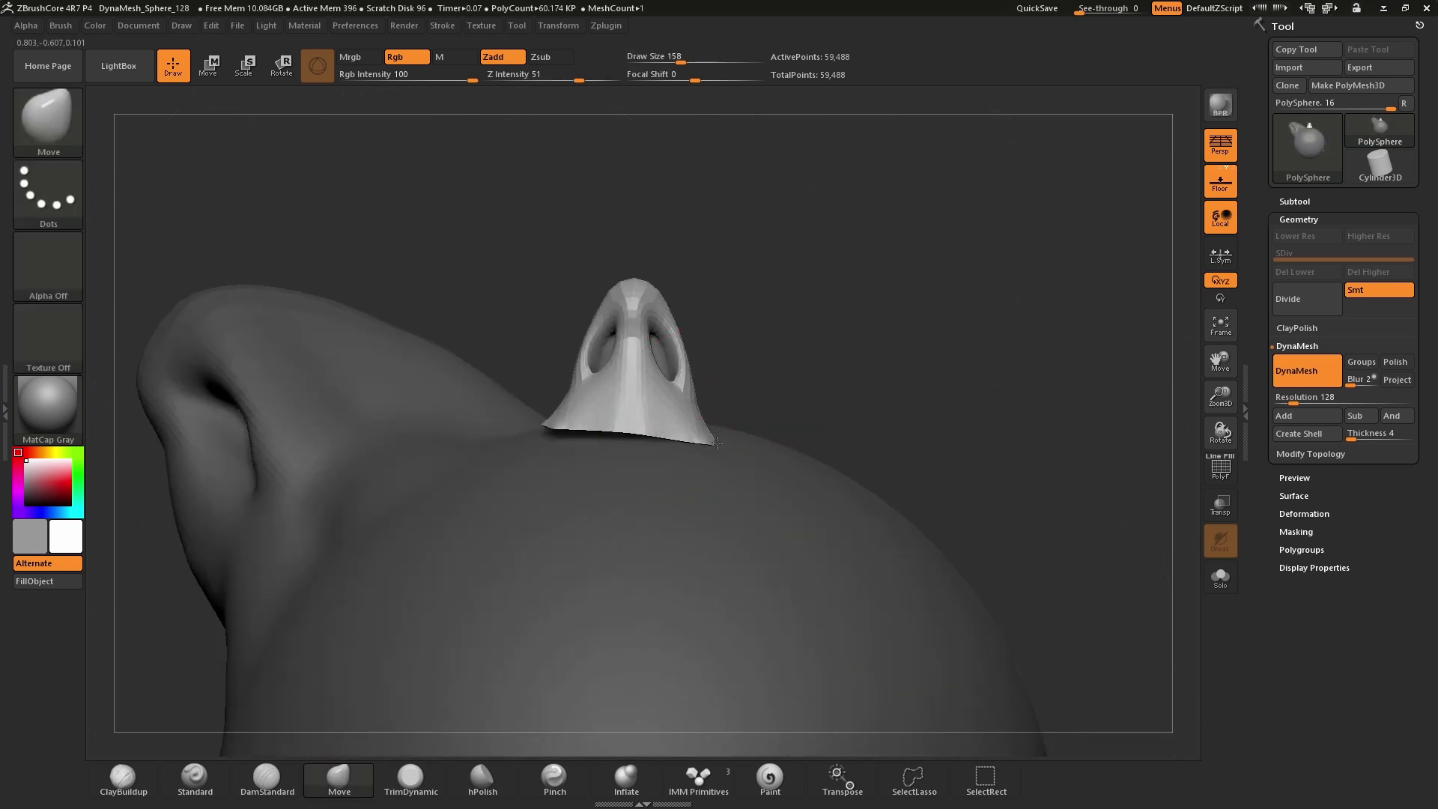
drag(716, 446, 581, 438)
right_drag(600, 431, 632, 455)
Set the draw size to 149 and push the small nose's side edge into the sphere
key(s)
drag(632, 456, 621, 456)
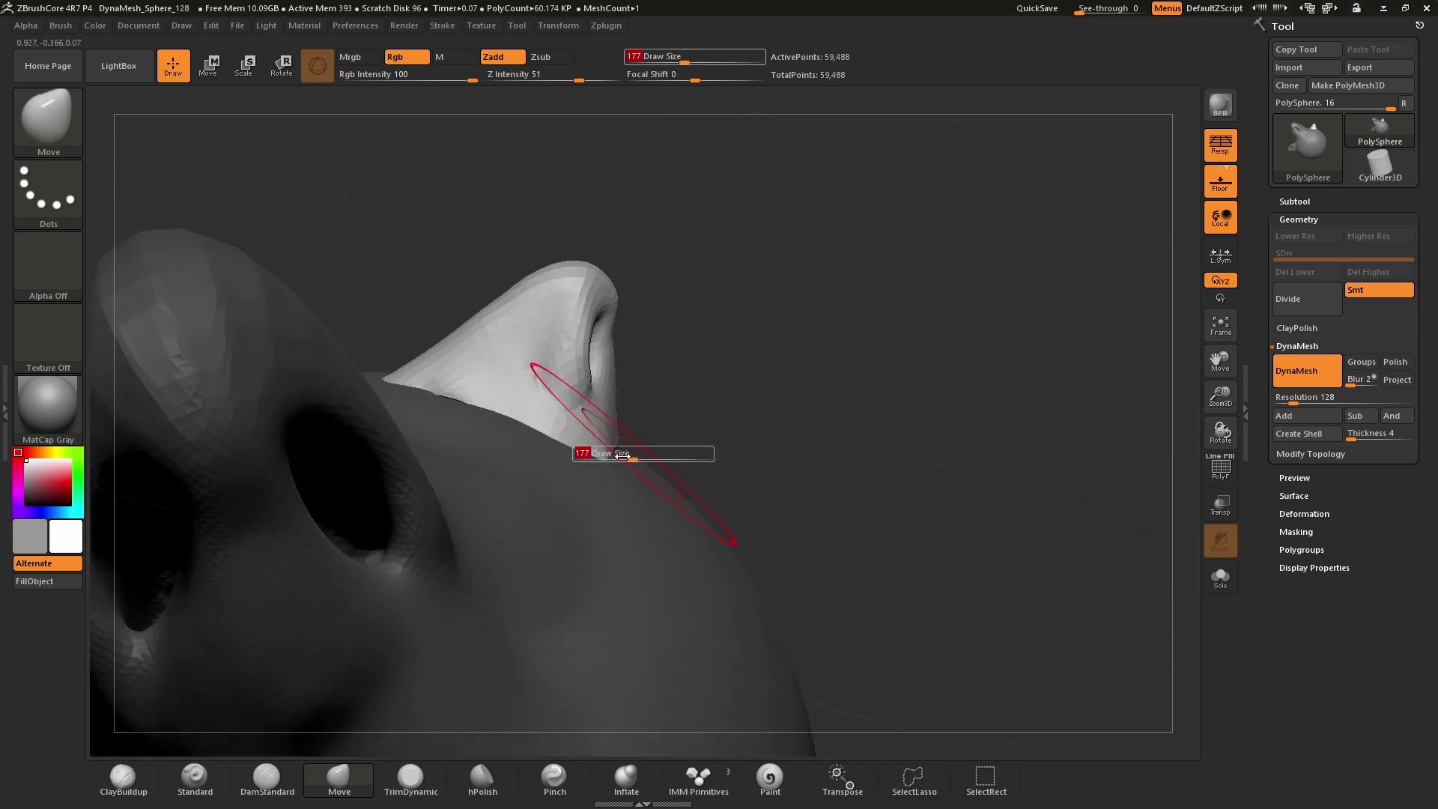
right_drag(441, 437, 452, 389)
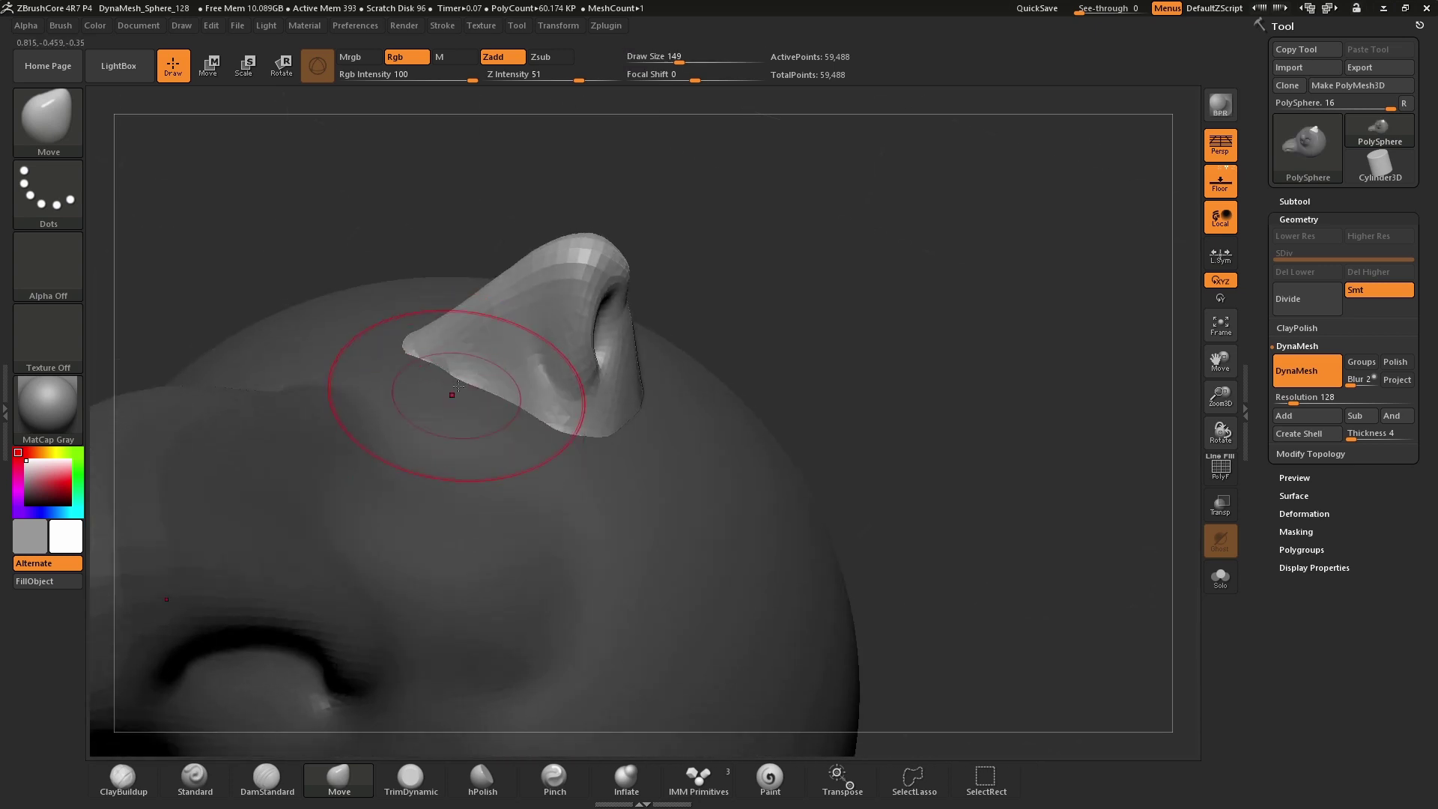
drag(452, 386, 442, 352)
right_drag(441, 352, 438, 292)
drag(438, 292, 436, 311)
right_drag(436, 311, 439, 283)
Sink the small nose's bridge and far base edge into the sphere with the Move brush at draw sizes 87 and 158
key(s)
drag(439, 283, 429, 284)
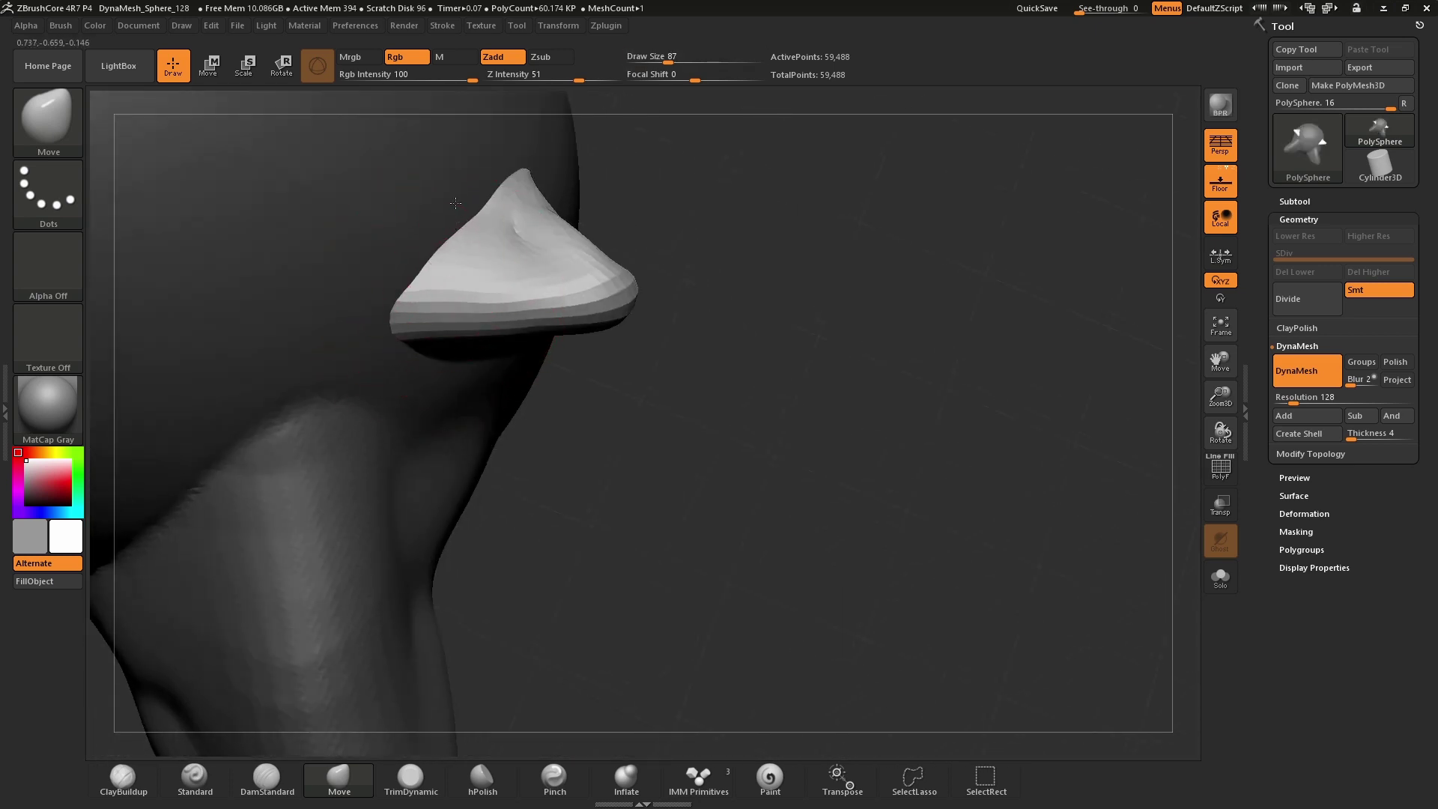
mouse_move(457, 190)
mouse_down()
mouse_move(546, 262)
mouse_move(528, 401)
mouse_move(637, 351)
mouse_move(665, 362)
mouse_move(653, 376)
mouse_up()
key(s)
mouse_move(637, 381)
right_down()
mouse_move(599, 374)
mouse_move(697, 331)
right_up()
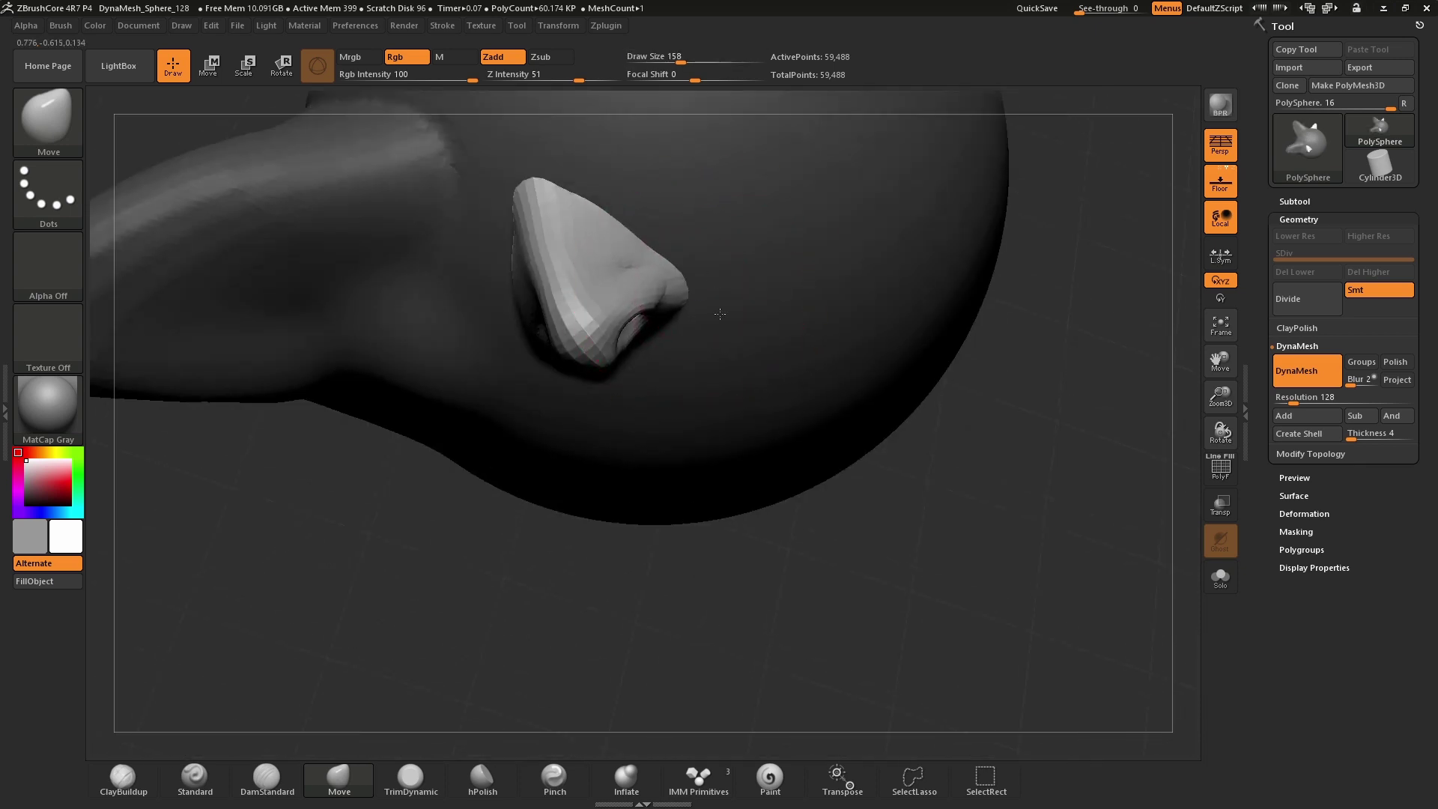
drag(728, 342, 668, 364)
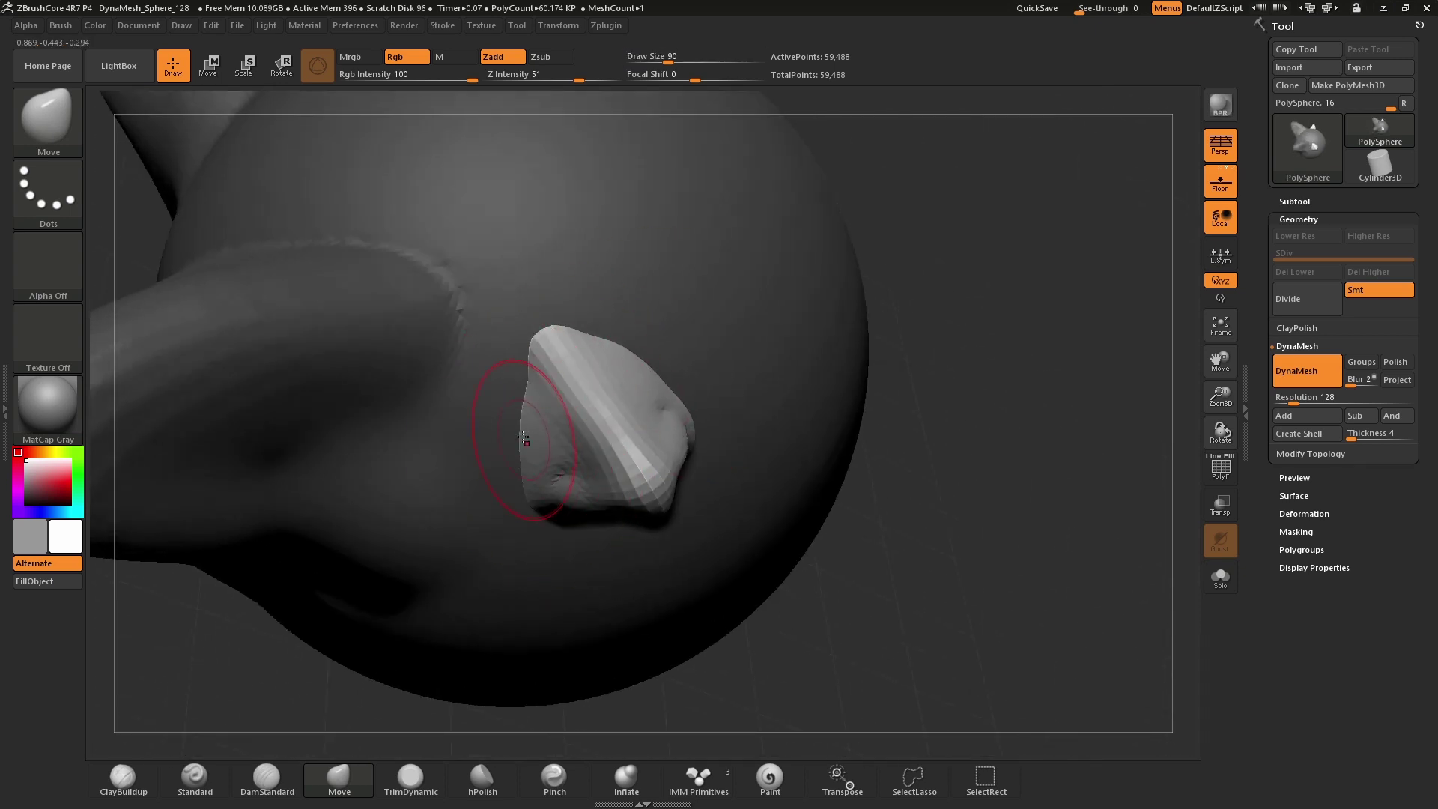
Set the draw size to 120 and tuck the small nose's near edge and upper tip into the sphere
right_drag(529, 431, 528, 427)
key(s)
drag(529, 427, 519, 421)
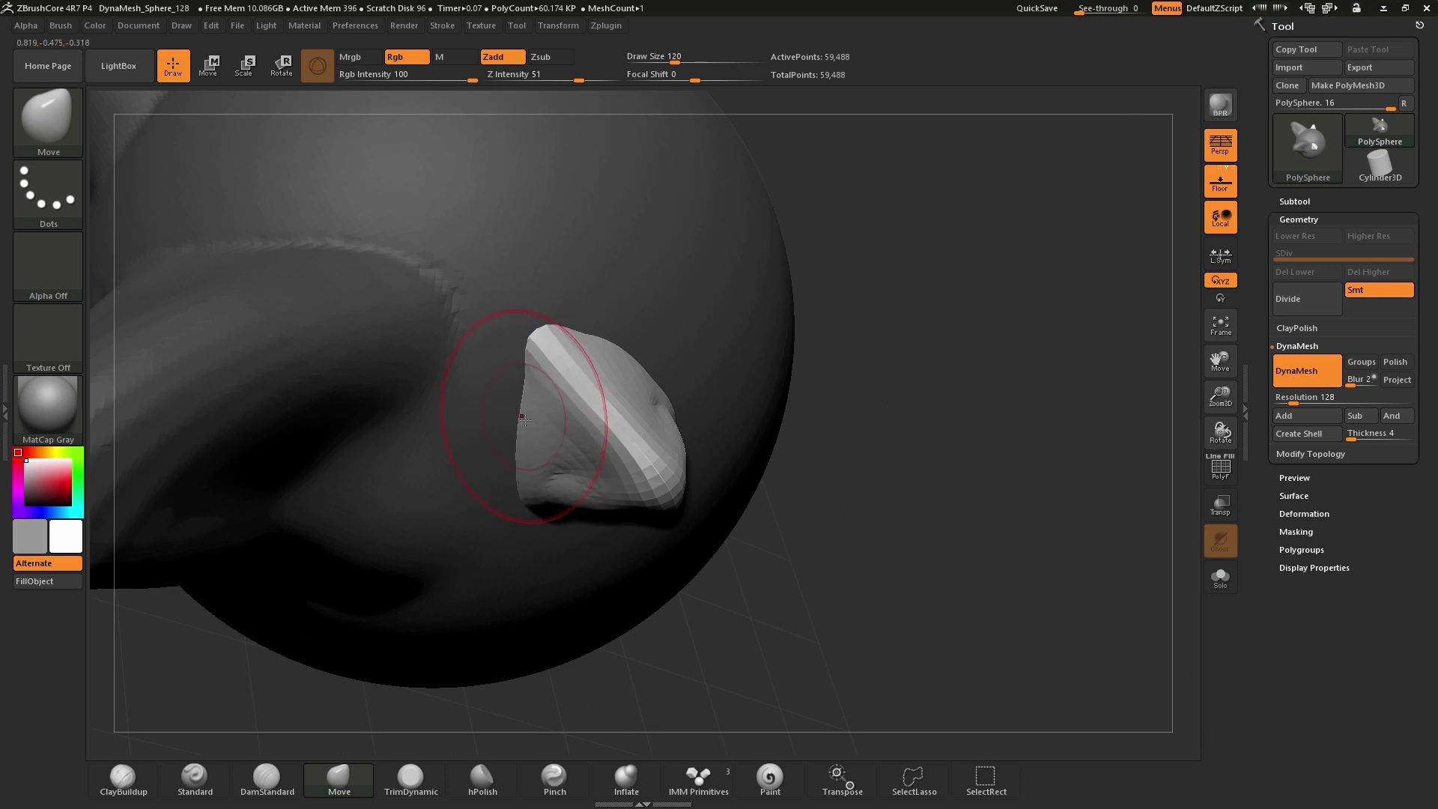
ctrl+right_drag(529, 418, 552, 380)
drag(537, 385, 549, 399)
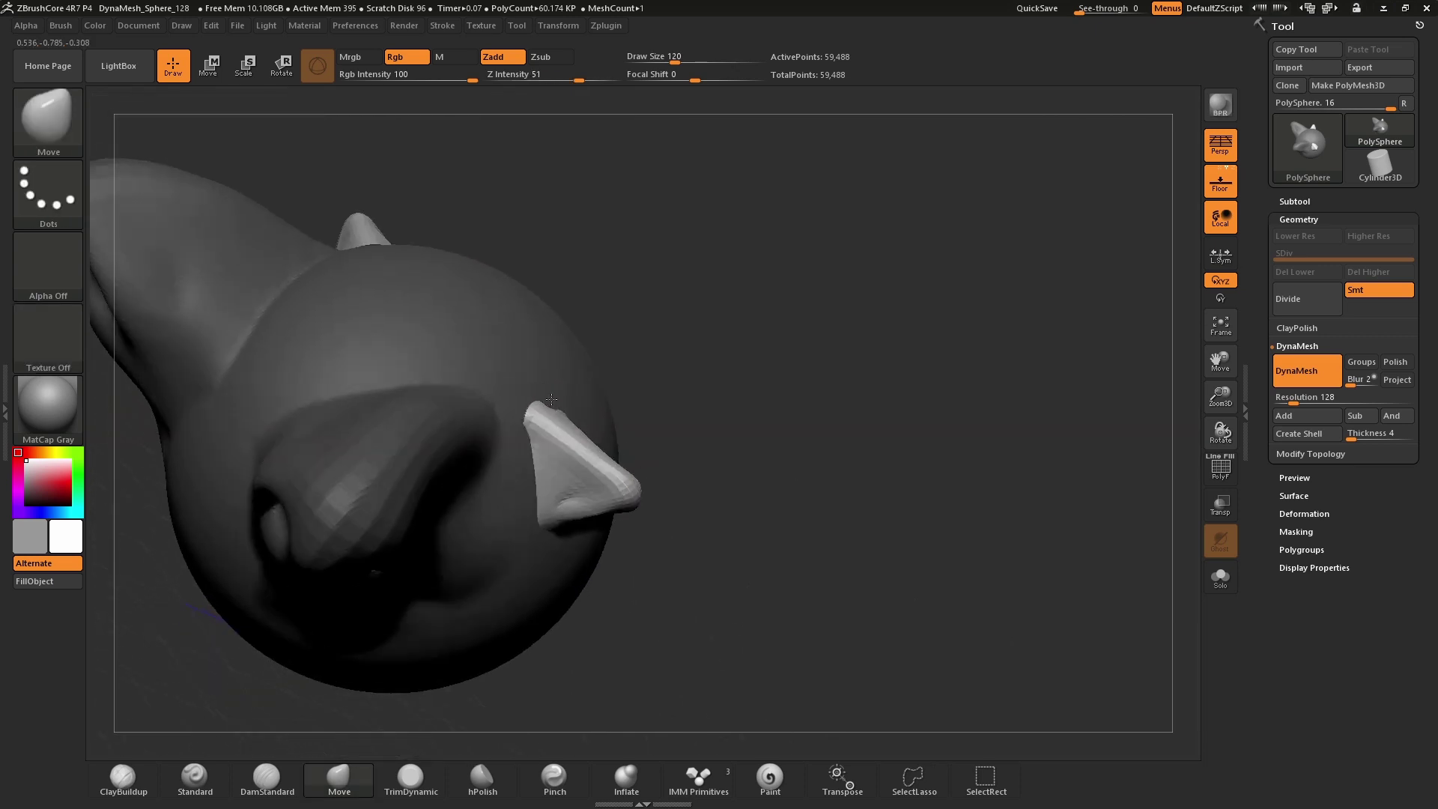
right_drag(530, 403, 527, 397)
mouse_move(527, 397)
ctrl+right_down()
mouse_move(532, 424)
mouse_move(533, 405)
ctrl+right_up()
right_drag(533, 404, 563, 399)
mouse_move(564, 398)
ctrl+right_down()
mouse_move(565, 420)
mouse_move(533, 410)
ctrl+right_up()
Raise the draw size to 154 and push the last exposed edge of the small nose against the sphere
key(s)
drag(492, 385, 500, 388)
right_drag(500, 388, 524, 404)
drag(513, 442, 498, 442)
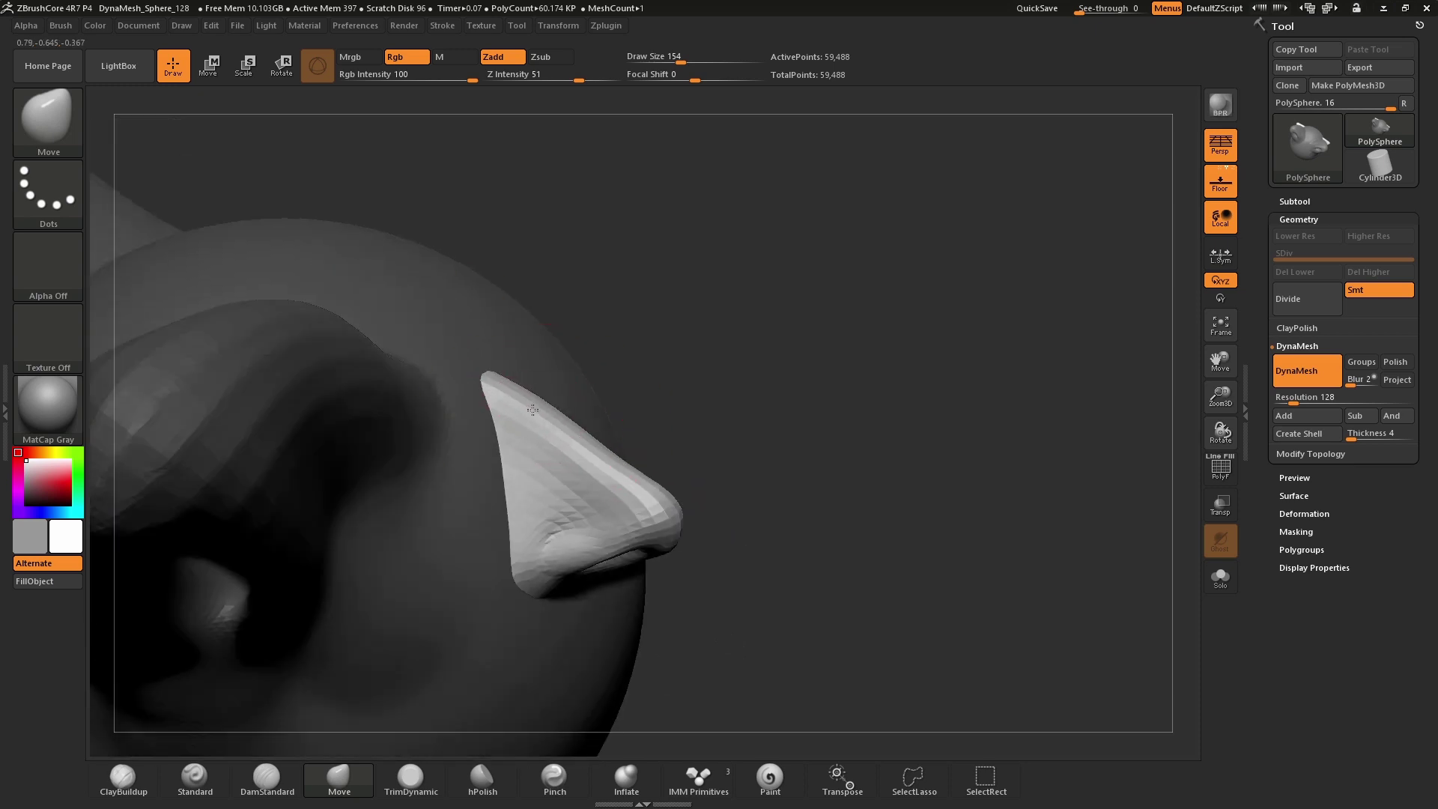
right_drag(516, 419, 554, 401)
Clear the mask and re-DynaMesh to fuse the small noses with the sphere, then smooth the joins all around
ctrl+drag(762, 356, 814, 431)
ctrl+drag(775, 302, 841, 369)
shift+drag(483, 436, 453, 517)
right_drag(569, 479, 458, 442)
mouse_move(628, 431)
shift+mouse_down()
mouse_move(661, 563)
mouse_move(641, 580)
shift+mouse_up()
ctrl+right_drag(641, 579, 599, 595)
right_drag(599, 595, 480, 605)
shift+drag(479, 605, 415, 636)
Build up clay around the noses with ClayBuildup at draw size 87 and smooth the strokes into the surface
click(122, 779)
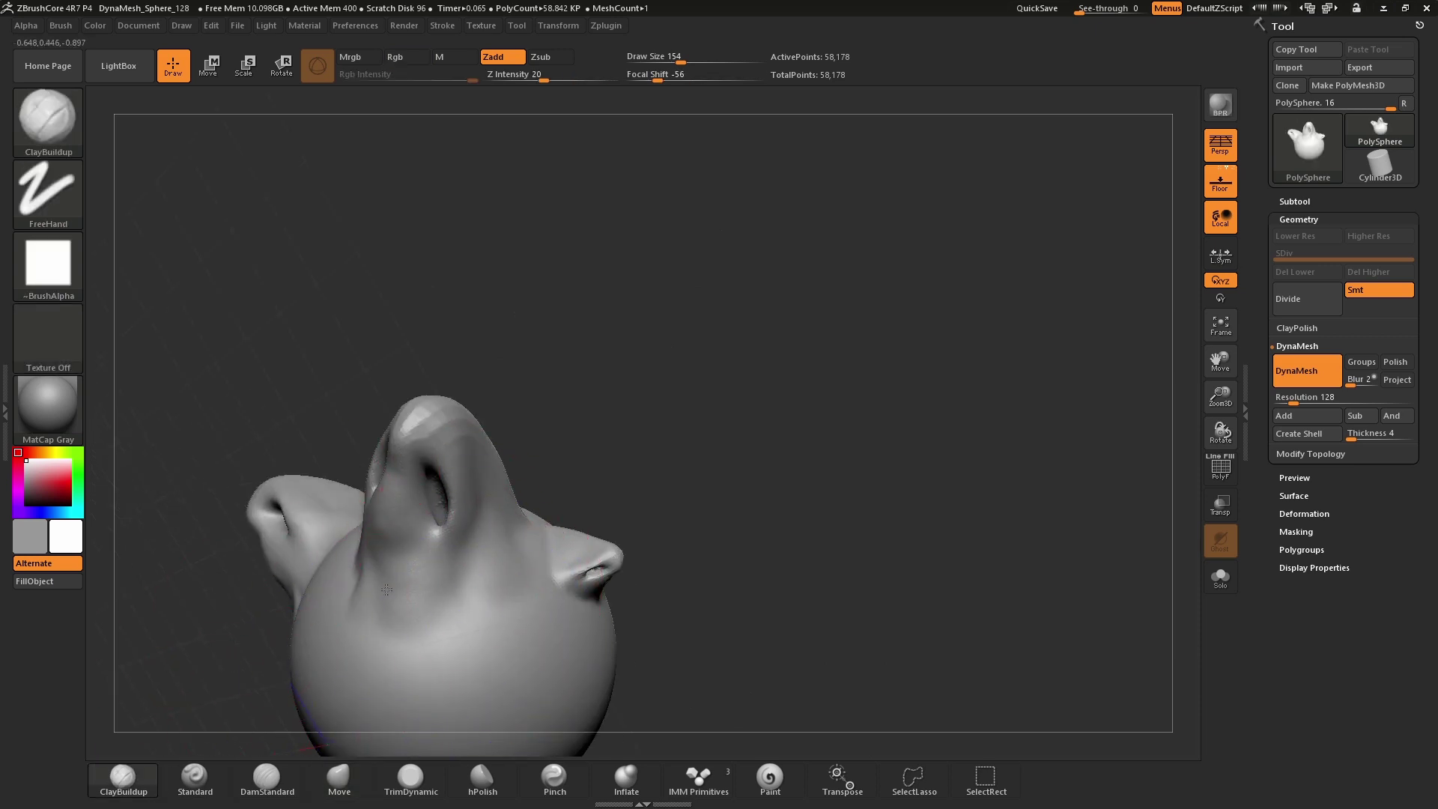
right_drag(242, 625, 352, 505)
key(s)
drag(357, 499, 343, 499)
mouse_move(318, 480)
mouse_down()
mouse_move(321, 468)
mouse_move(309, 493)
mouse_up()
right_drag(390, 479, 333, 513)
shift+drag(333, 509, 325, 387)
right_drag(524, 396, 443, 388)
shift+drag(444, 388, 399, 395)
shift+drag(342, 468, 360, 465)
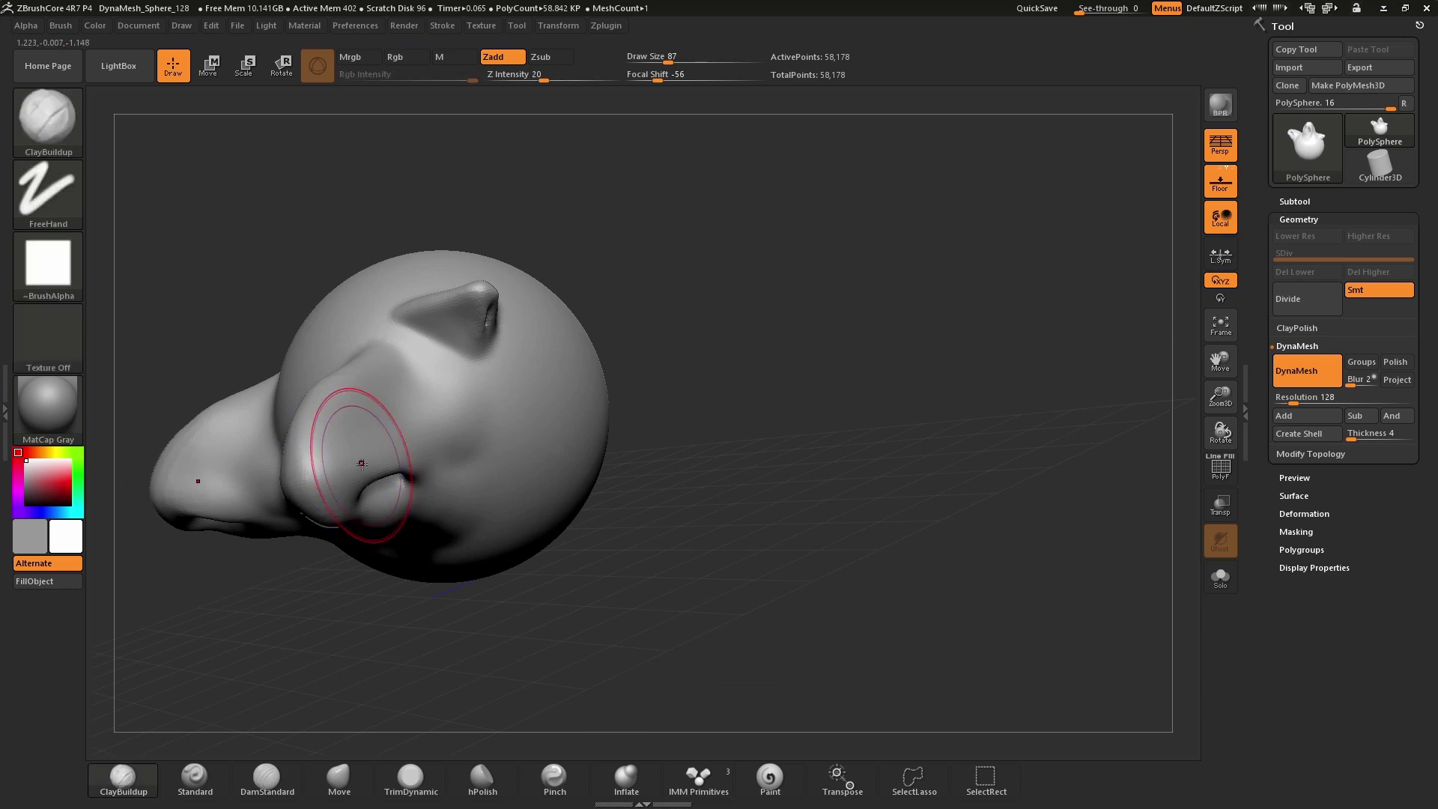